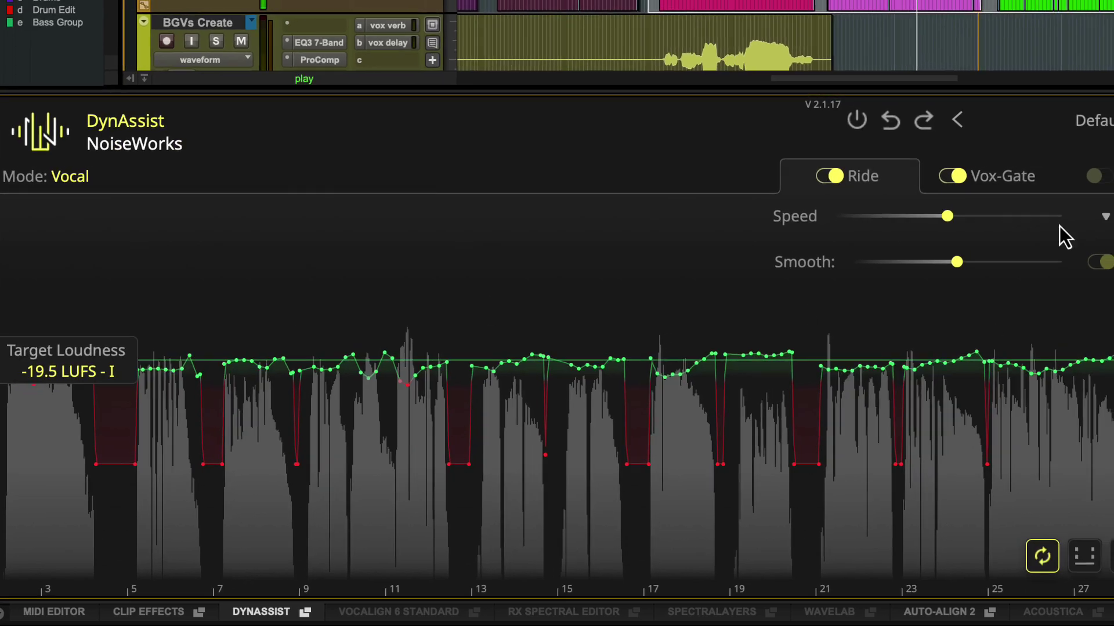
Slow the DynAssist ride speed, raise smoothing to about 70%, and switch leveling mode to Instrument
{"action": "left_click_drag", "start_coordinate": [930, 219], "coordinate": [912, 219]}
{"action": "left_click_drag", "start_coordinate": [815, 239], "coordinate": [784, 246]}
{"action": "left_click_drag", "start_coordinate": [841, 282], "coordinate": [796, 294]}
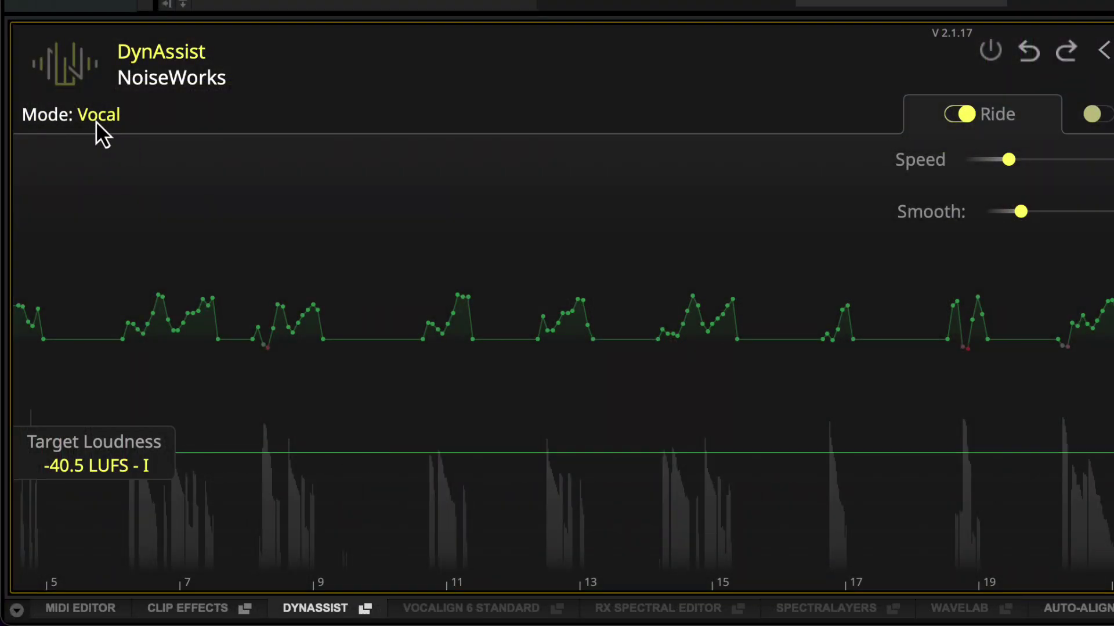
{"action": "left_click", "coordinate": [96, 121]}
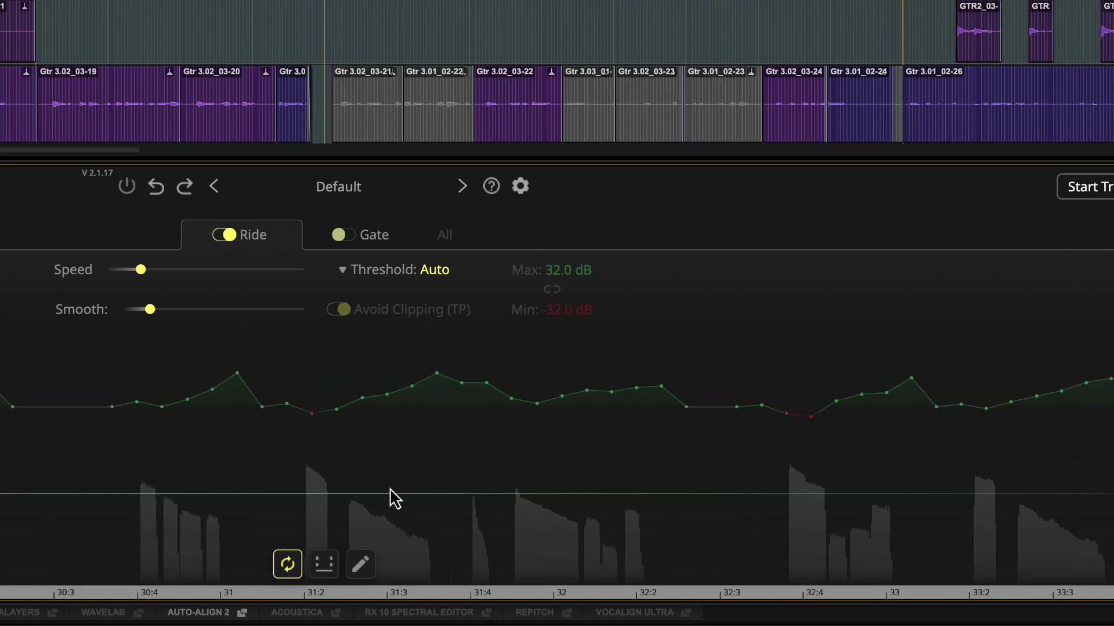
Replace the Auto threshold with a custom threshold of about -51 dB
{"action": "left_click", "coordinate": [343, 272]}
{"action": "left_click", "coordinate": [351, 325]}
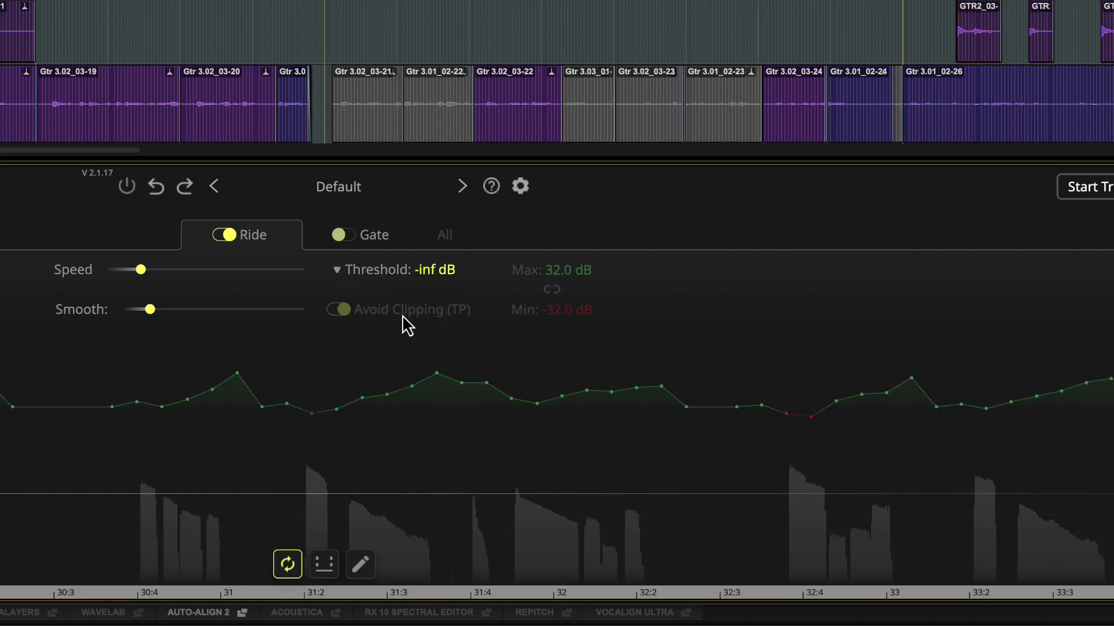
{"action": "left_click_drag", "start_coordinate": [436, 285], "coordinate": [429, 262]}
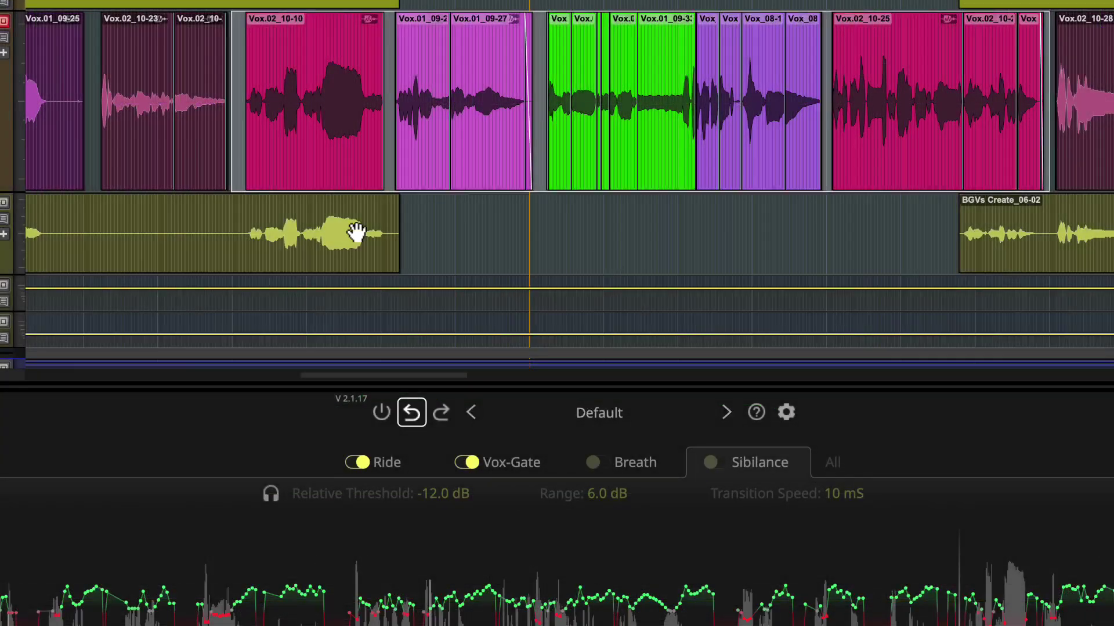
Clear the DynAssist processing from the background vocal clip
{"action": "right_click", "coordinate": [332, 167]}
{"action": "mouse_move", "coordinate": [464, 441]}
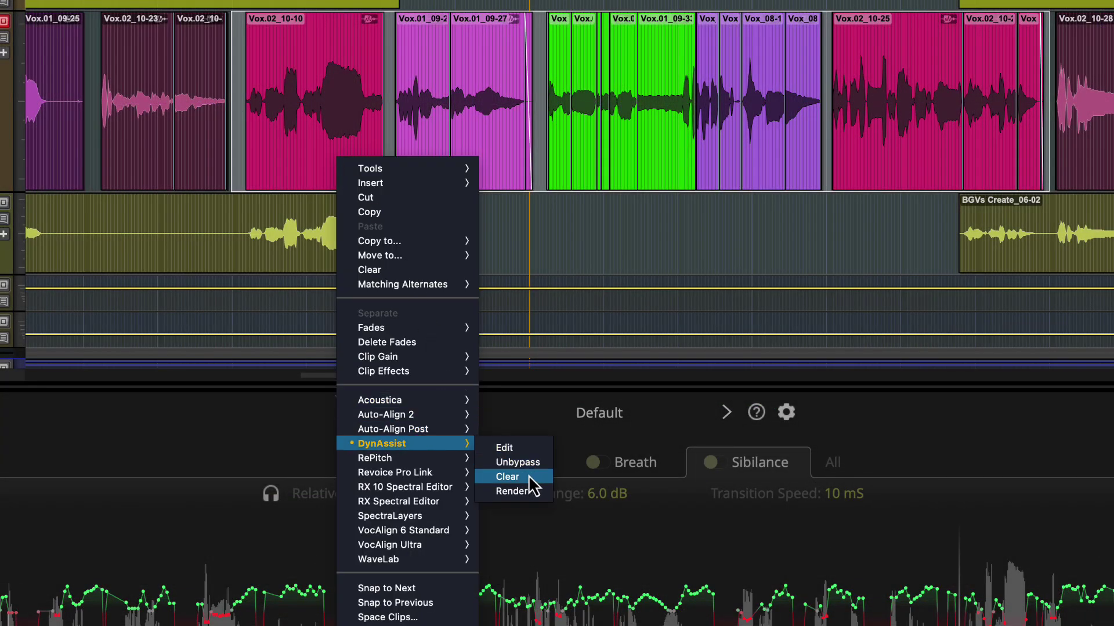
{"action": "left_click", "coordinate": [536, 490]}
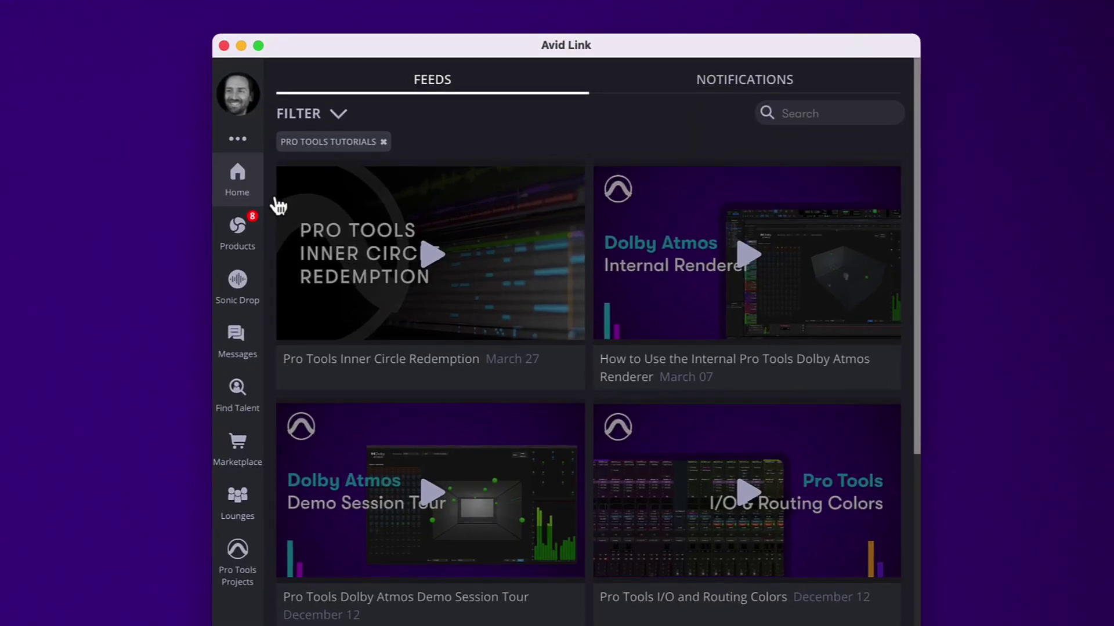
View the Pro Tools Ultimate subscription in the Avid Link product list
{"action": "left_click", "coordinate": [306, 273]}
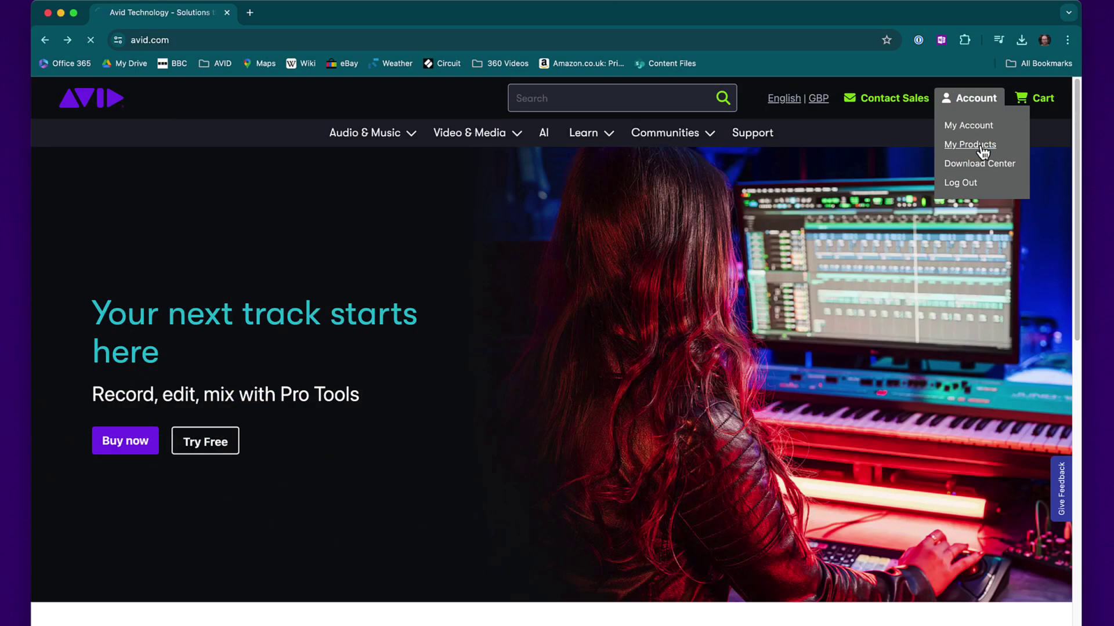
{"action": "left_click", "coordinate": [982, 151]}
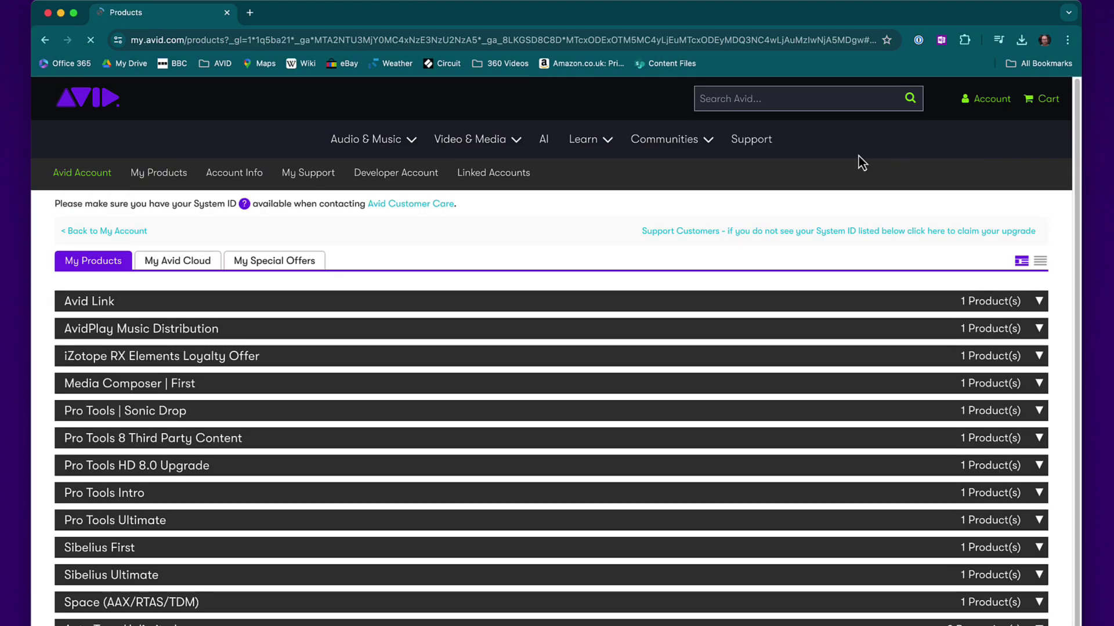
{"action": "left_click", "coordinate": [145, 521]}
{"action": "scroll", "coordinate": [152, 530], "scroll_direction": "down", "scroll_amount": 3}
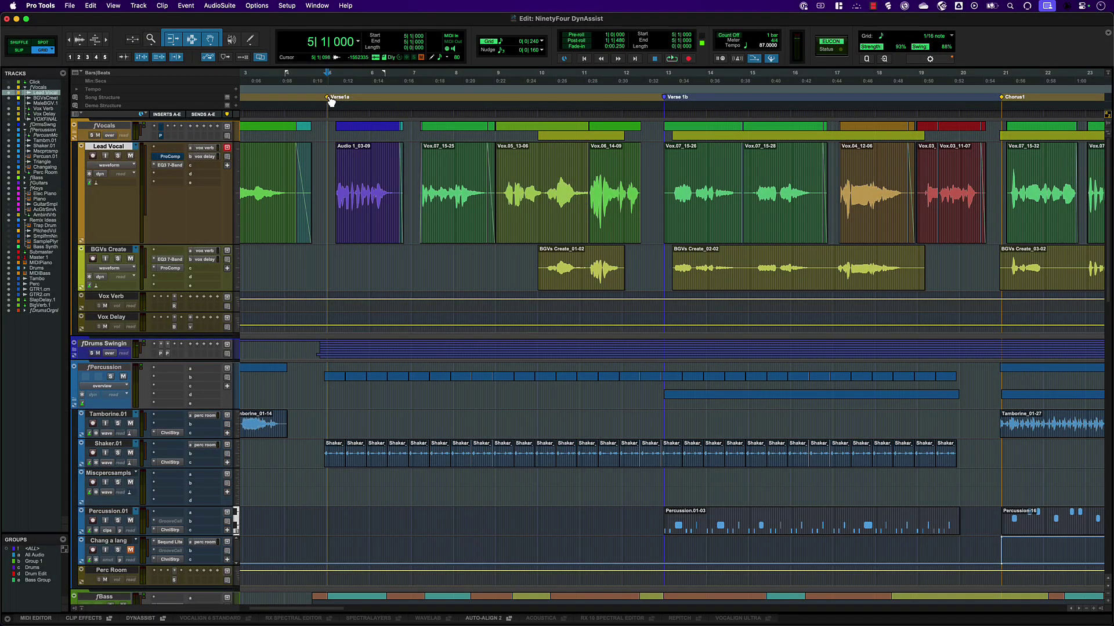
Set Vox.06_14-09 clip gain to -2.1 dB and Vox.07_15-26 to +3.8 dB, then select Vox.07's ending
{"action": "key", "text": "space"}
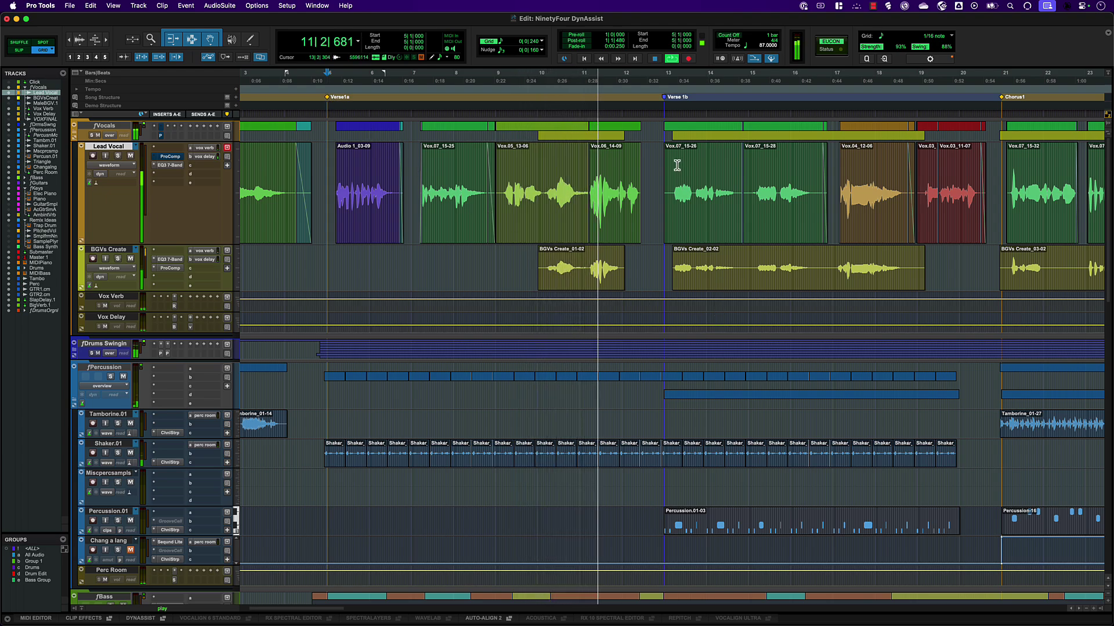
{"action": "key", "text": "super+bracketright"}
{"action": "key", "text": "super+bracketright"}
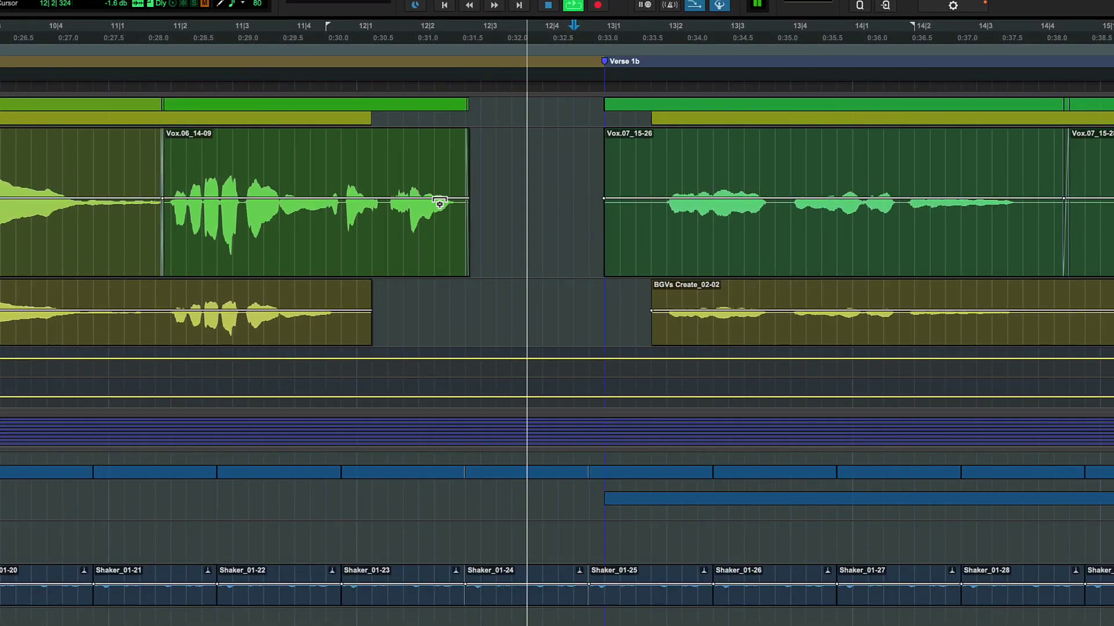
{"action": "left_click_drag", "start_coordinate": [455, 199], "coordinate": [455, 207]}
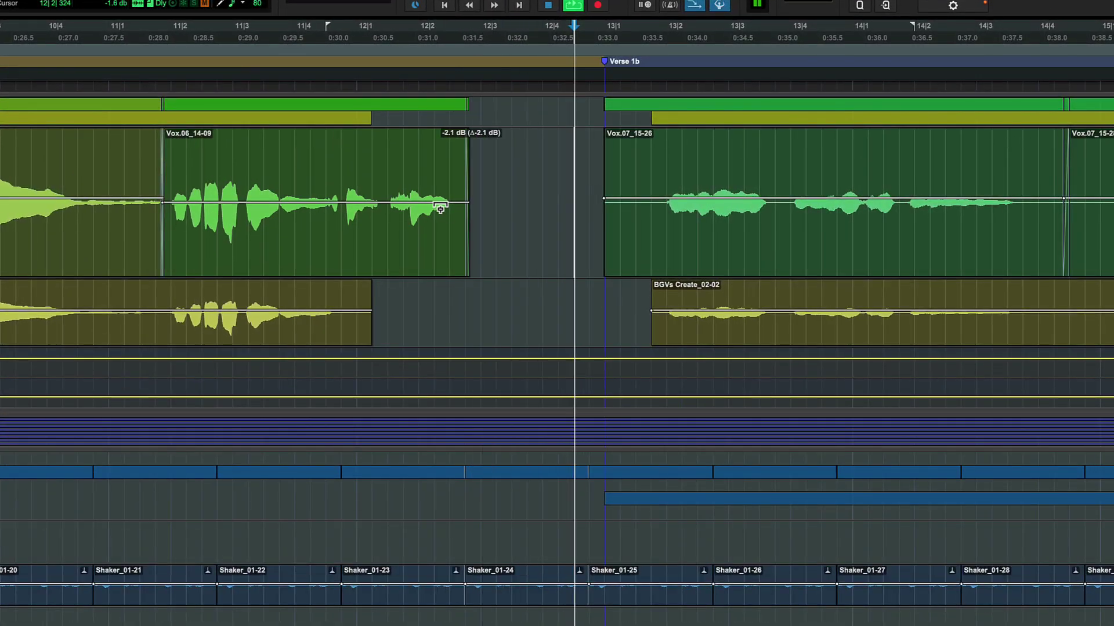
{"action": "left_click_drag", "start_coordinate": [808, 206], "coordinate": [809, 198]}
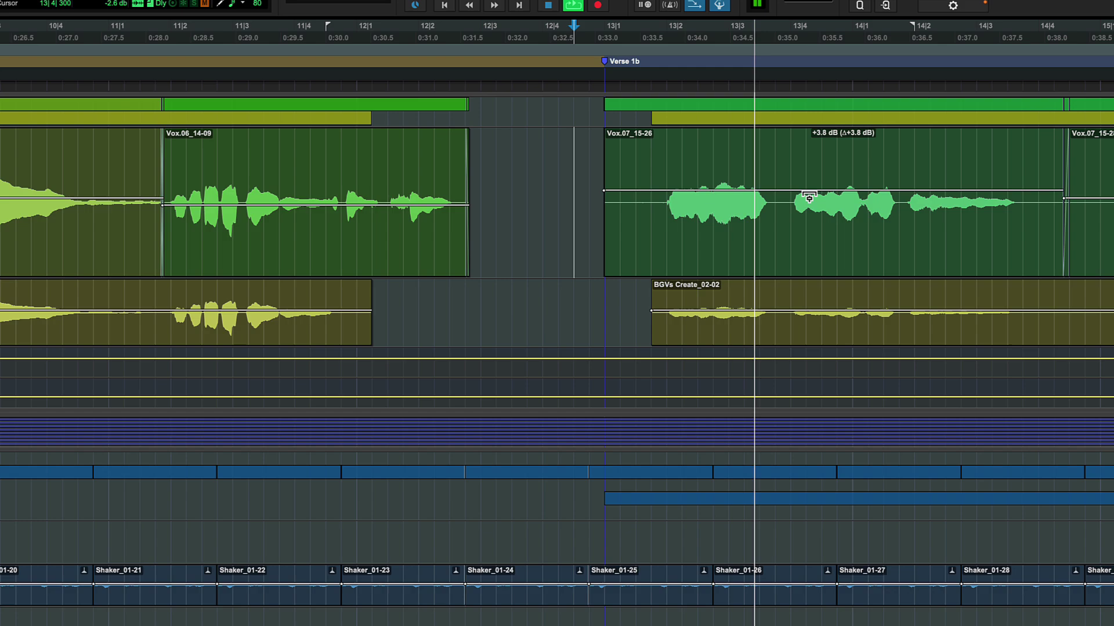
{"action": "left_click_drag", "start_coordinate": [899, 156], "coordinate": [1001, 177]}
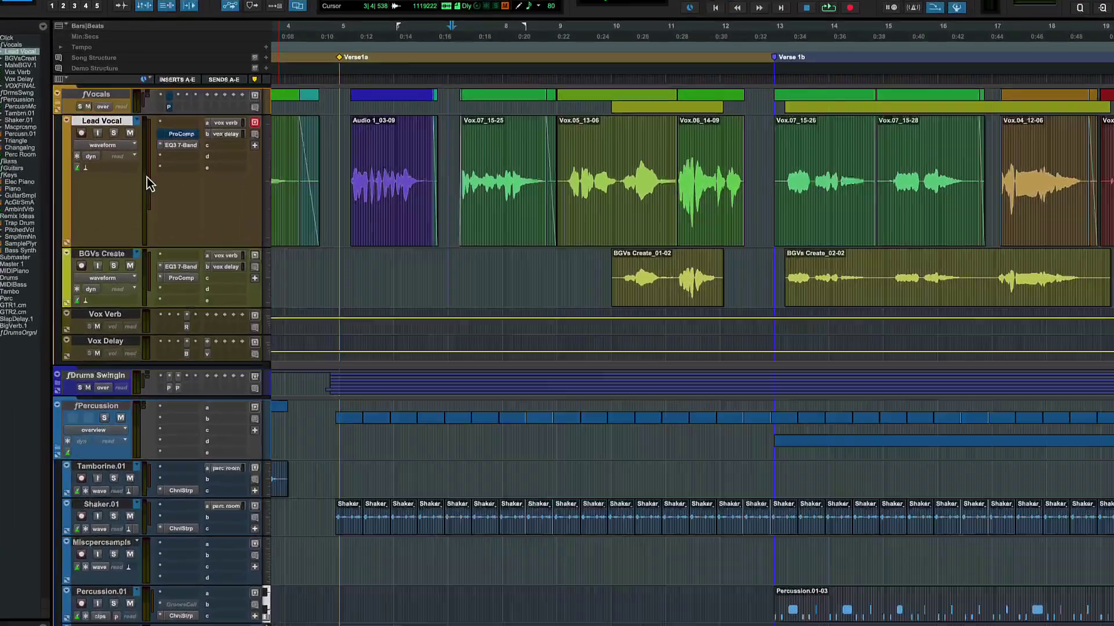
Assign DynAssist to the Lead Vocal track and open clip Vox.06_14-09 in its editor
{"action": "left_click", "coordinate": [96, 183]}
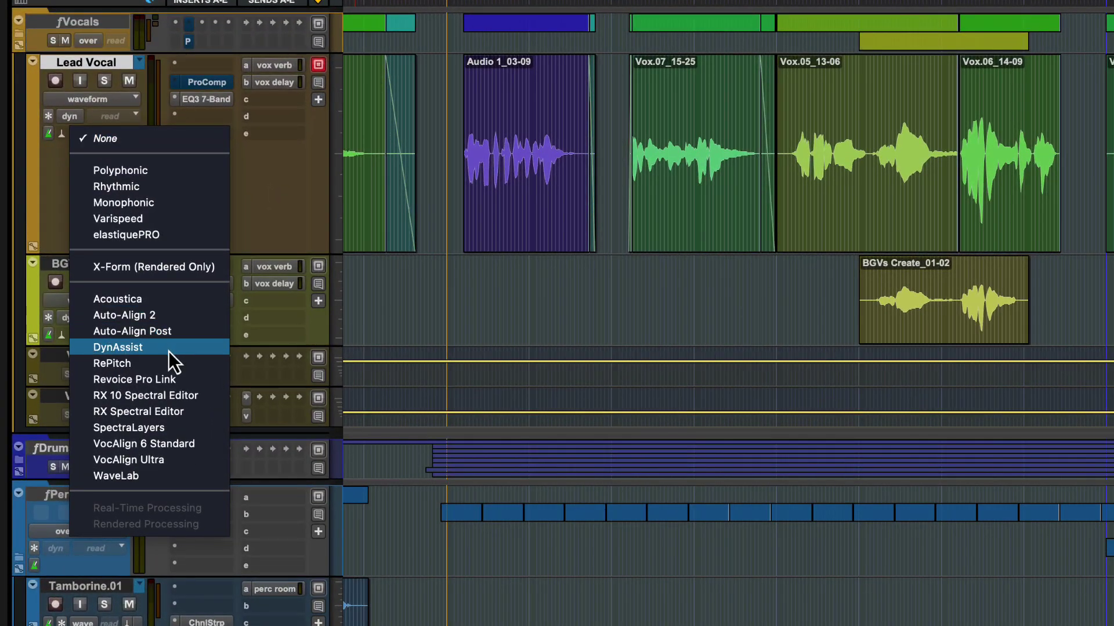
{"action": "left_click", "coordinate": [168, 348]}
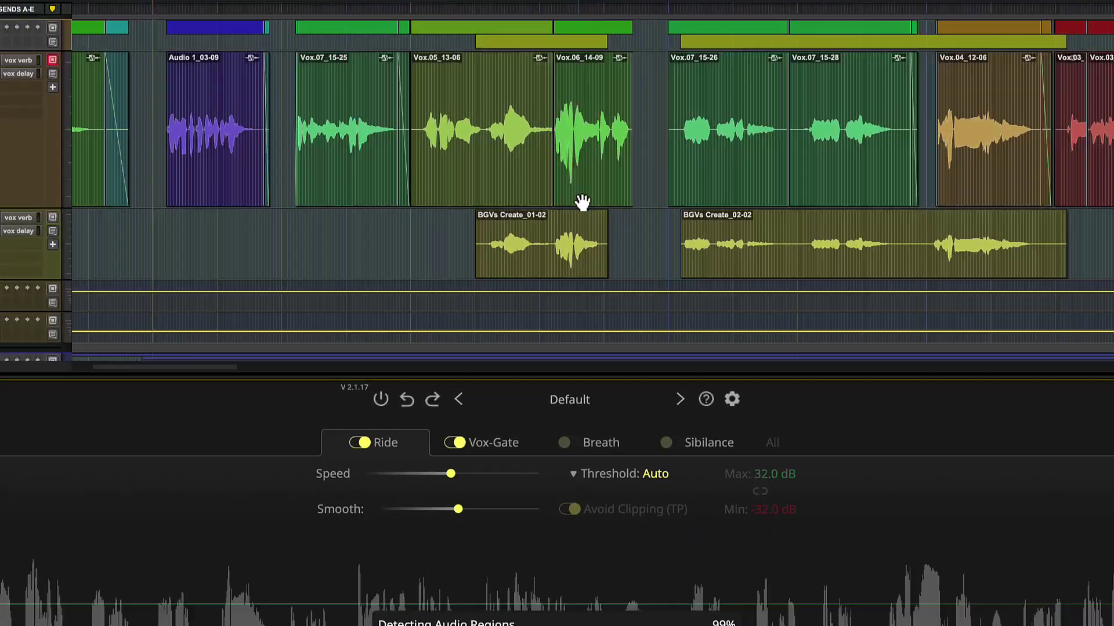
{"action": "left_click", "coordinate": [586, 226]}
{"action": "right_click", "coordinate": [614, 154]}
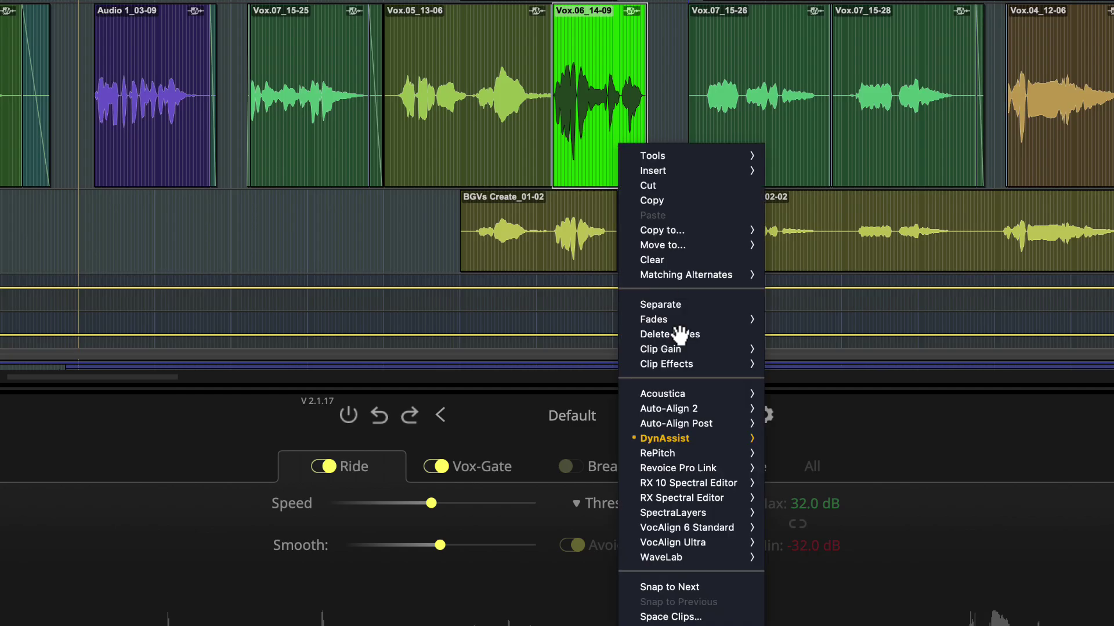
{"action": "mouse_move", "coordinate": [730, 440]}
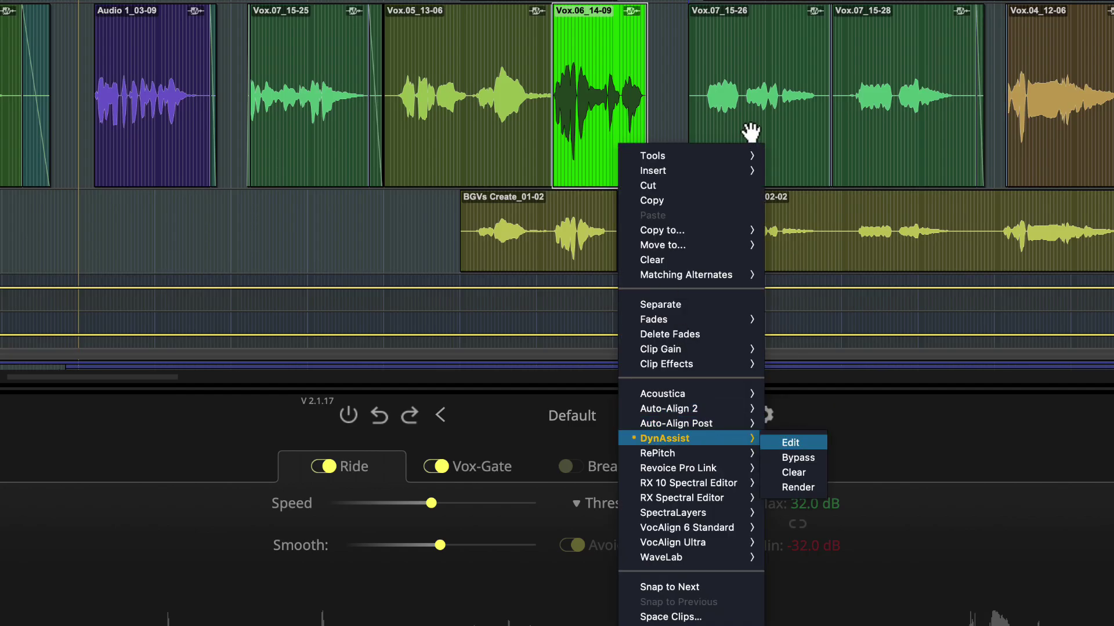
{"action": "key", "text": "Return"}
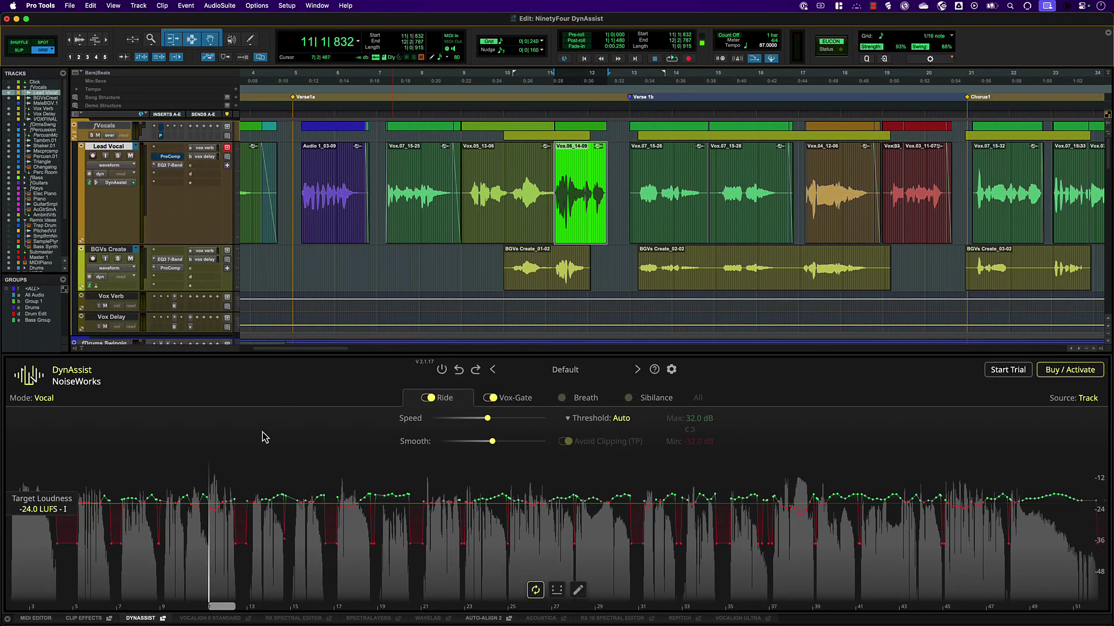
{"action": "left_click", "coordinate": [163, 619]}
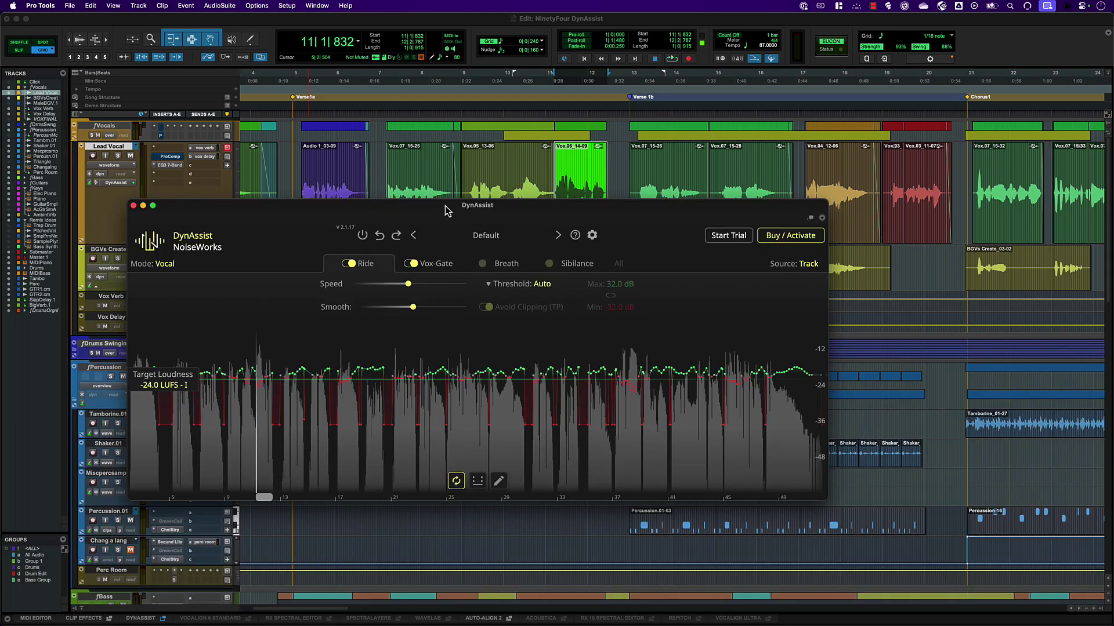
{"action": "left_click_drag", "start_coordinate": [446, 210], "coordinate": [523, 129]}
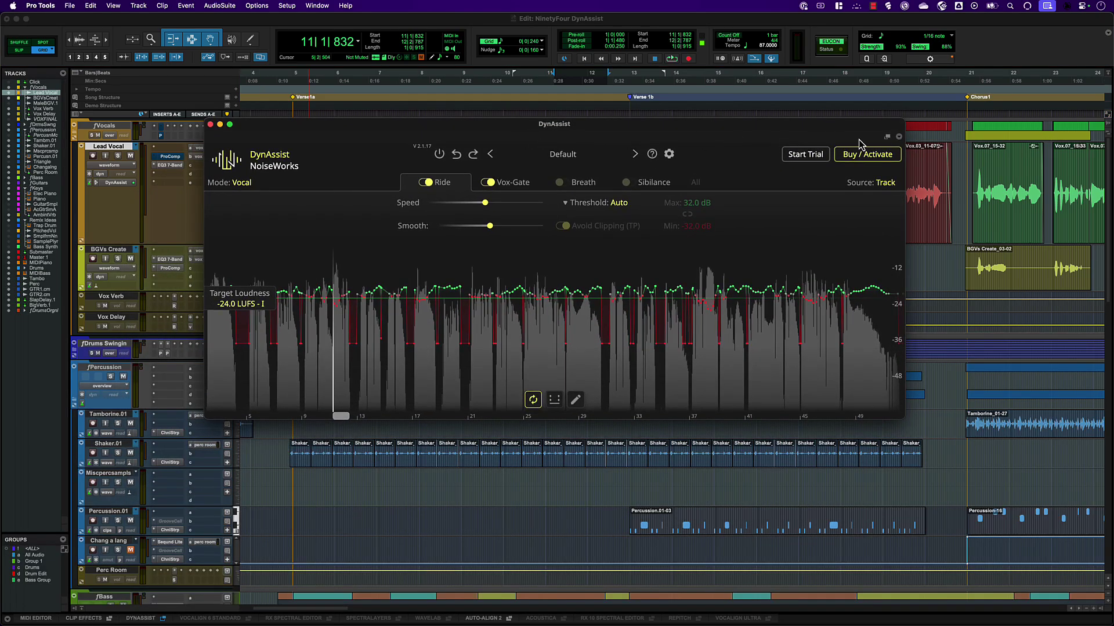
{"action": "left_click", "coordinate": [888, 139]}
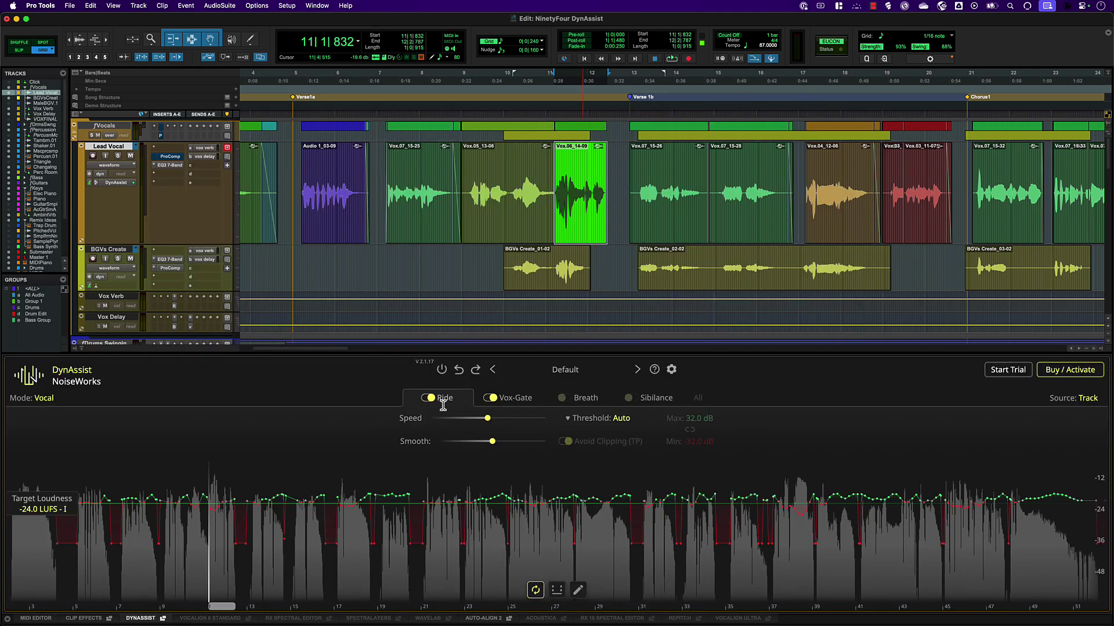
Focus DynAssist's loudness graph on bars 8–18 of the lead vocal
{"action": "left_click_drag", "start_coordinate": [210, 608], "coordinate": [262, 612]}
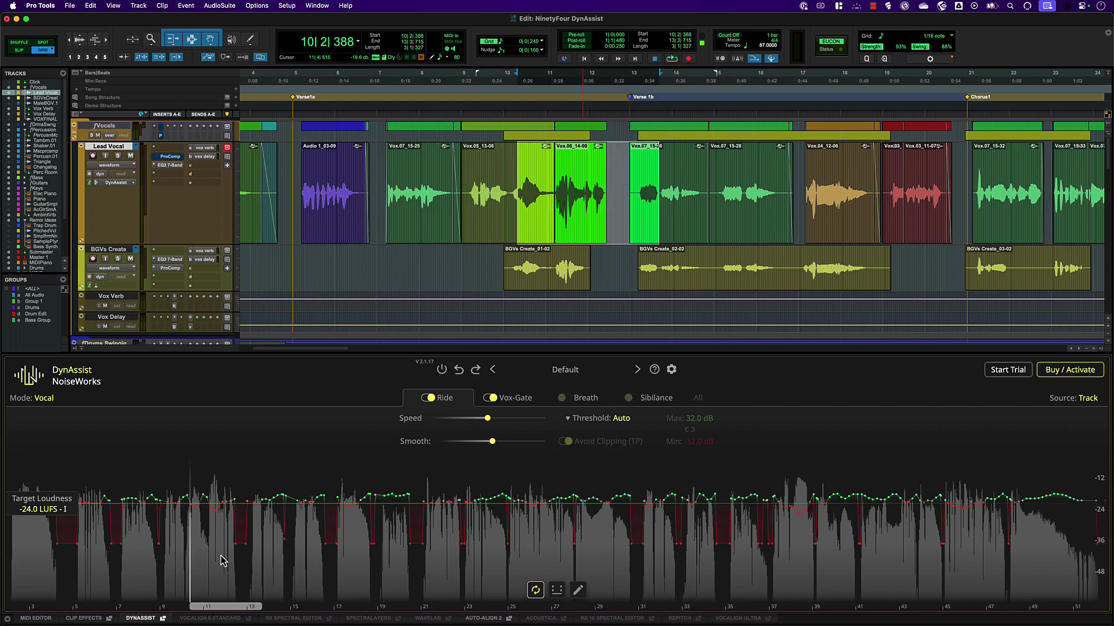
{"action": "scroll", "coordinate": [220, 561], "scroll_direction": "up", "scroll_amount": 5}
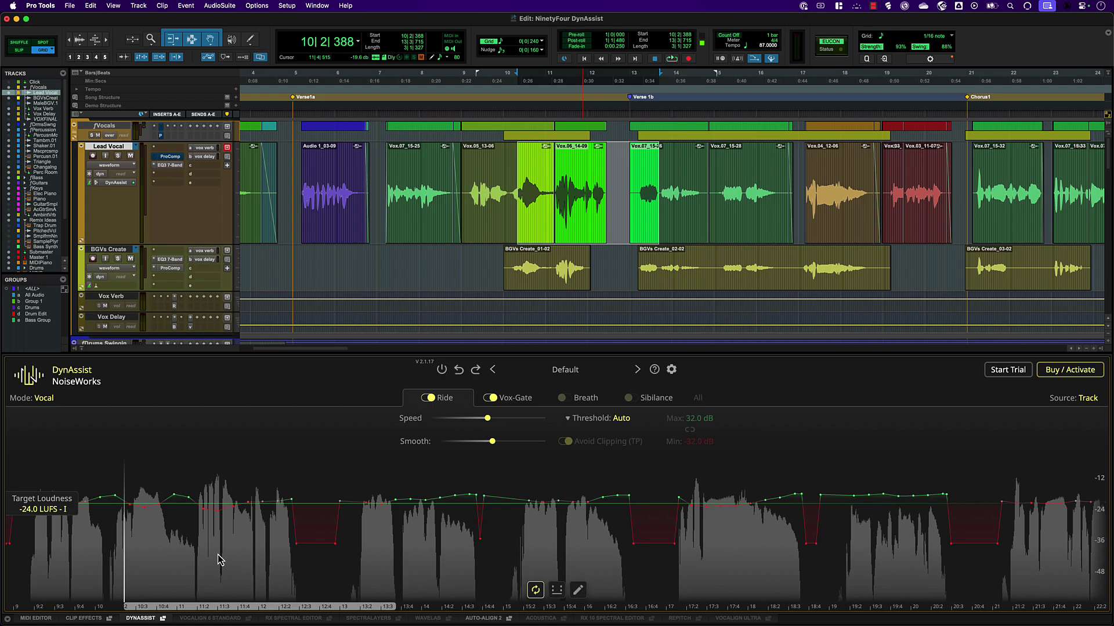
{"action": "scroll", "coordinate": [219, 560], "scroll_direction": "left", "scroll_amount": 5}
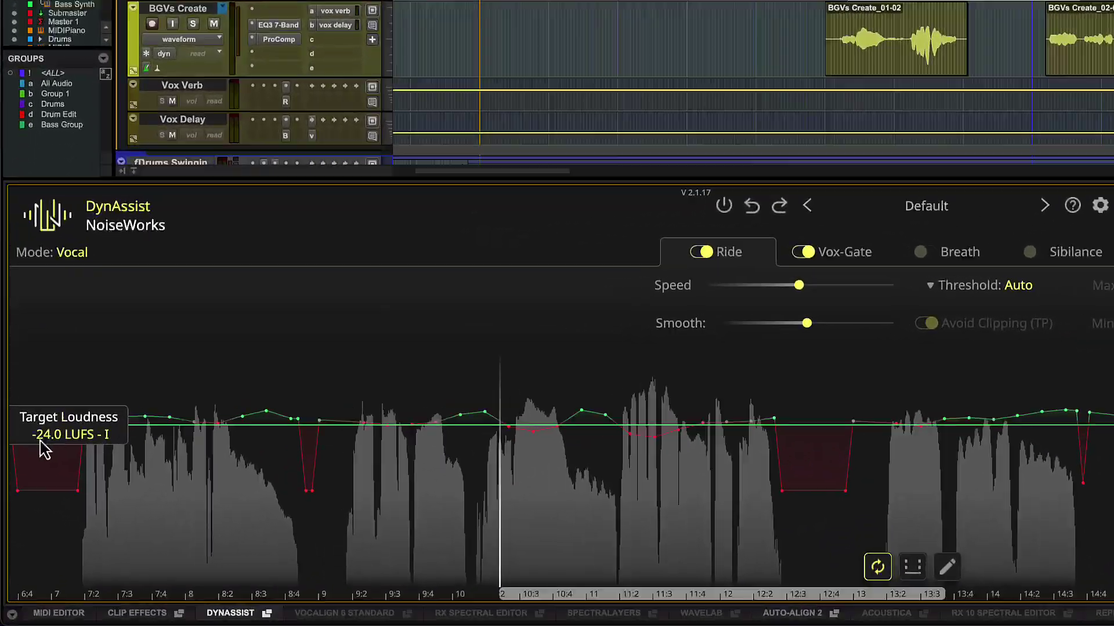
Set the vocal's target loudness to -19.0 LUFS and play back the leveled result
{"action": "left_click_drag", "start_coordinate": [36, 510], "coordinate": [36, 492]}
{"action": "left_click_drag", "start_coordinate": [93, 279], "coordinate": [109, 276]}
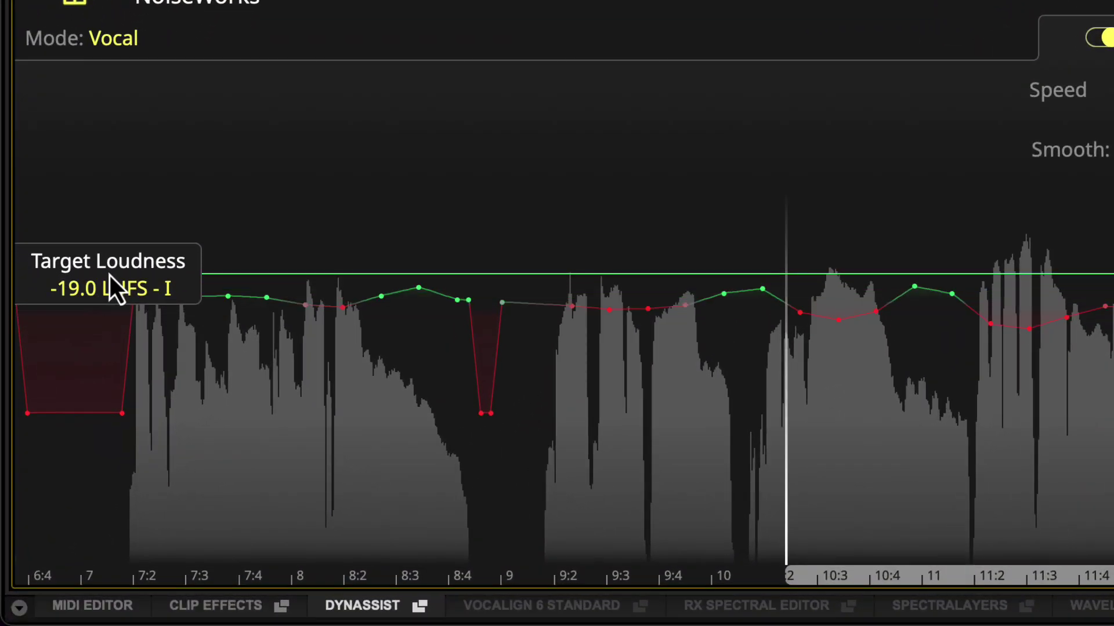
{"action": "key", "text": "space"}
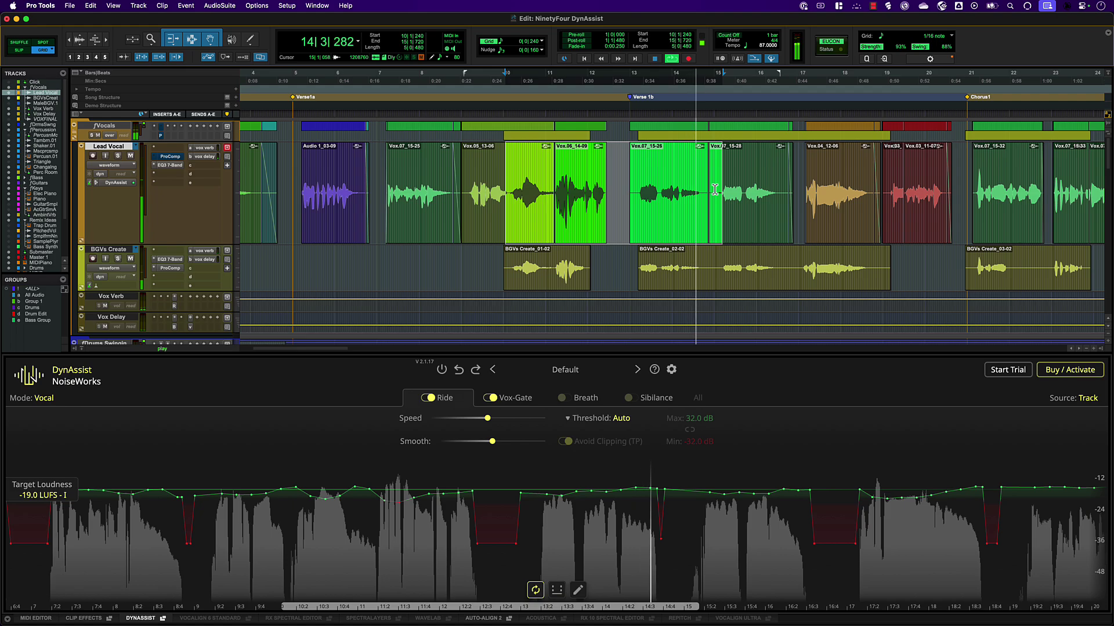
Stop playback and show the lead vocal's Vox-Gate settings
{"action": "key", "text": "space"}
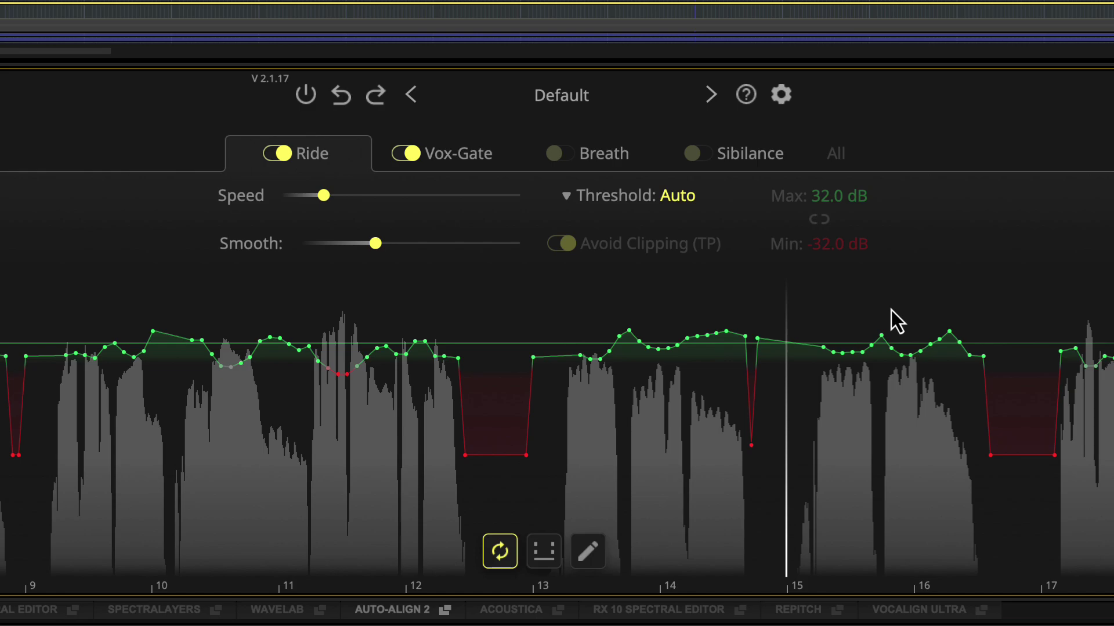
{"action": "left_click", "coordinate": [470, 154]}
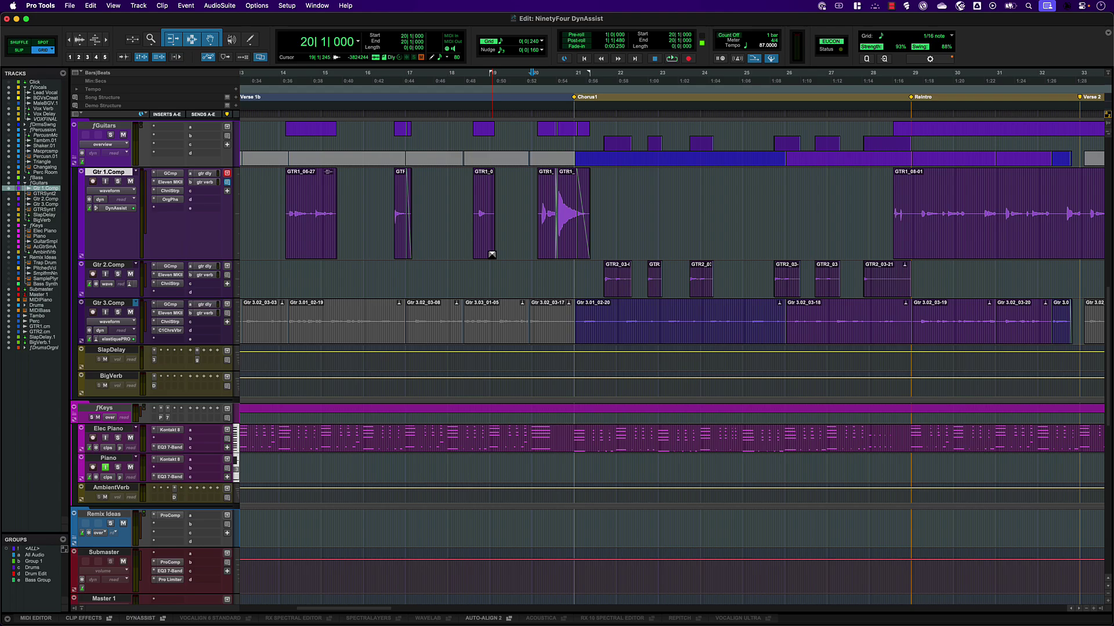
Put Gtr 1.Comp's DynAssist in Instrument mode, select bars 18|3–21|4, and solo the track
{"action": "left_click", "coordinate": [125, 213]}
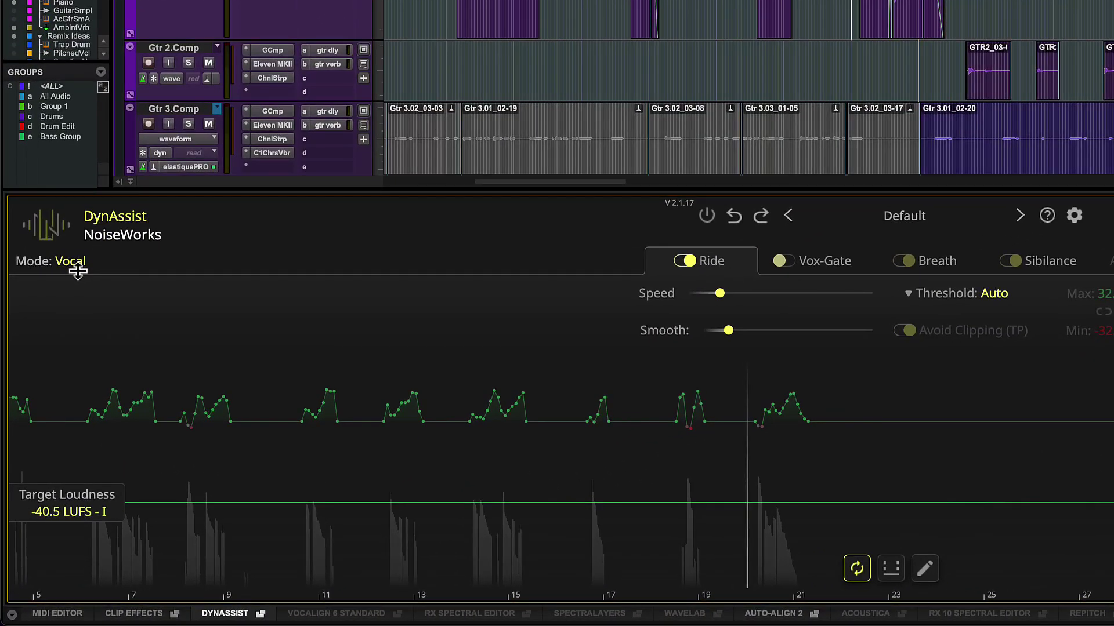
{"action": "left_click", "coordinate": [77, 267]}
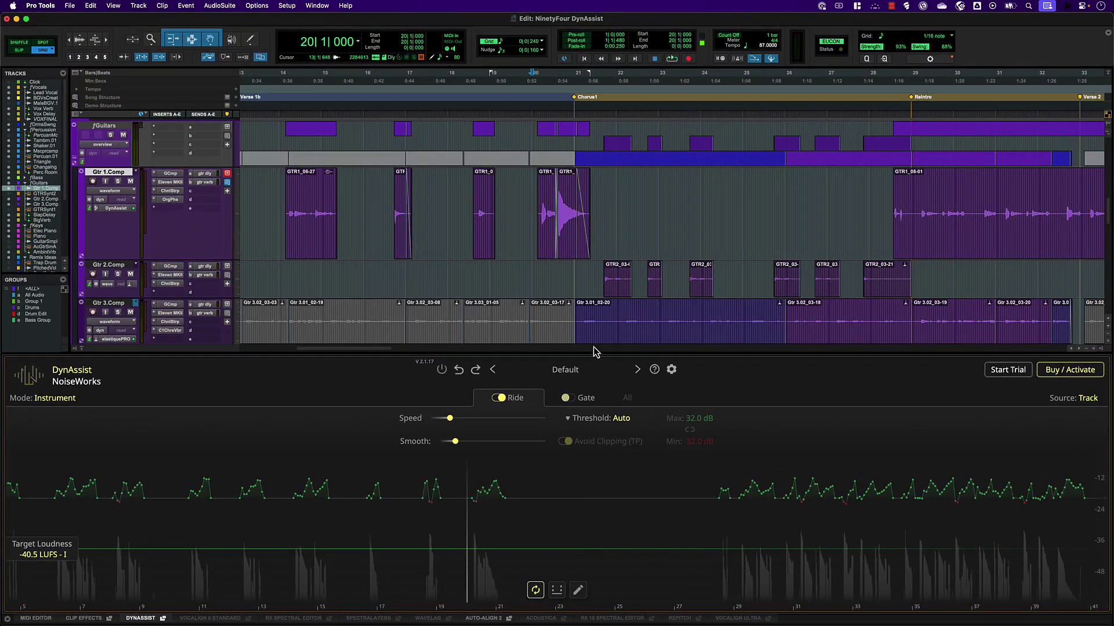
{"action": "left_click_drag", "start_coordinate": [471, 207], "coordinate": [608, 200]}
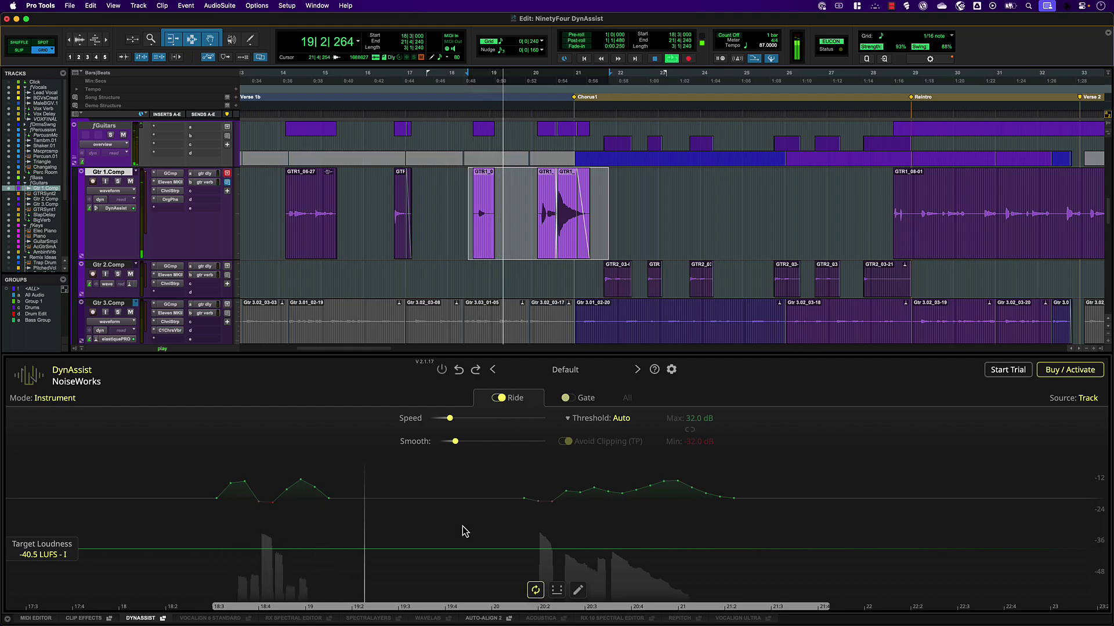
{"action": "left_click", "coordinate": [118, 182]}
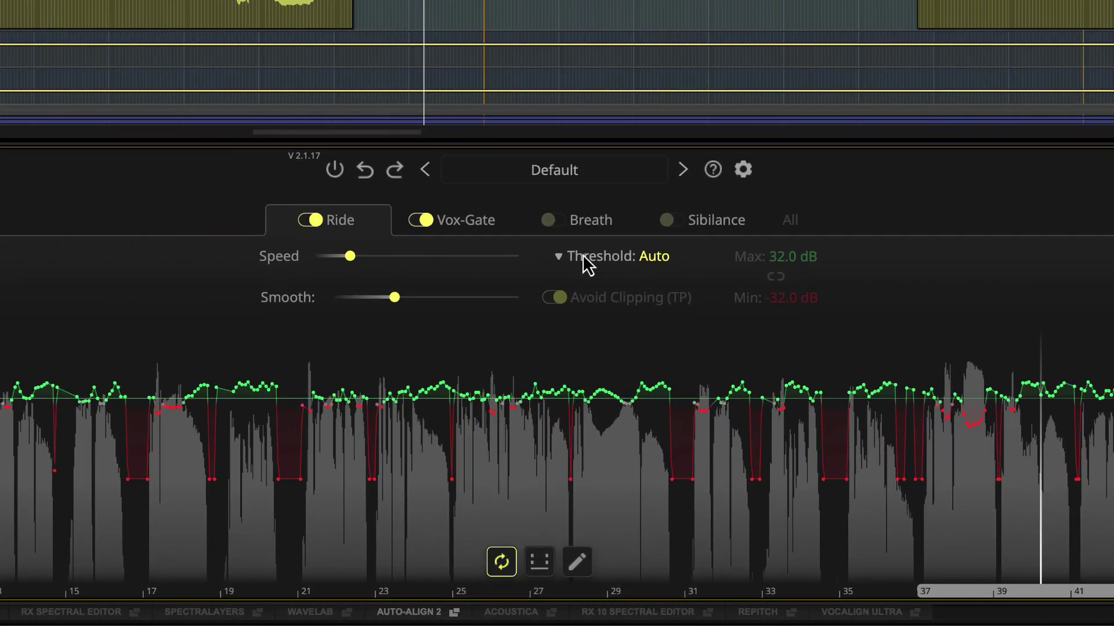
Check Breath, then show Sibilance settings: -12.0 dB threshold, 6.0 dB range, 10 mS
{"action": "left_click", "coordinate": [600, 226]}
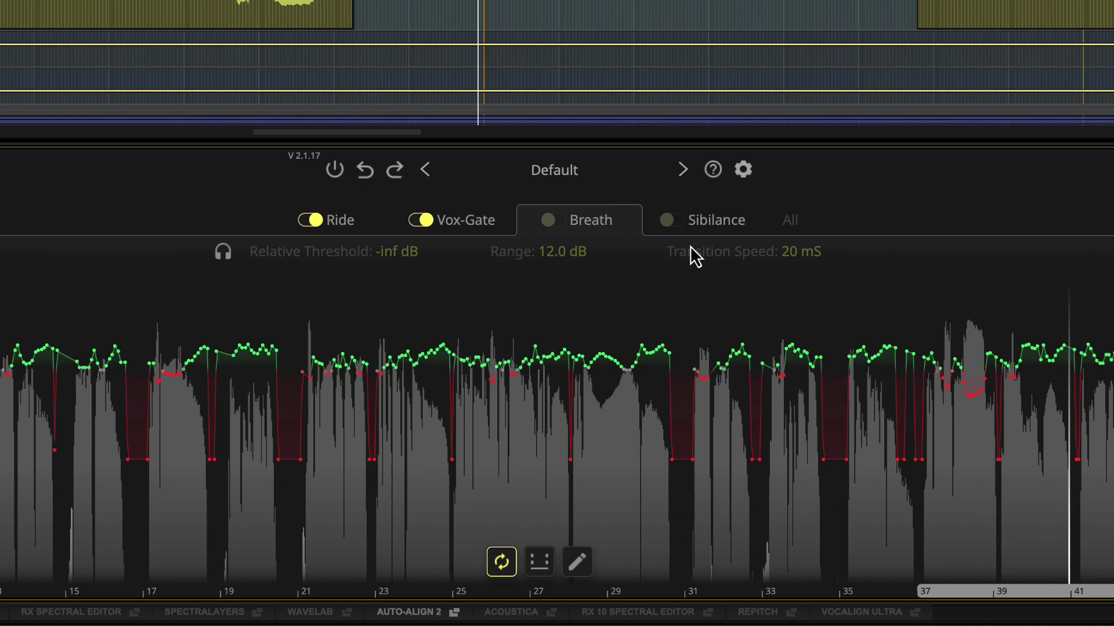
{"action": "left_click", "coordinate": [726, 222]}
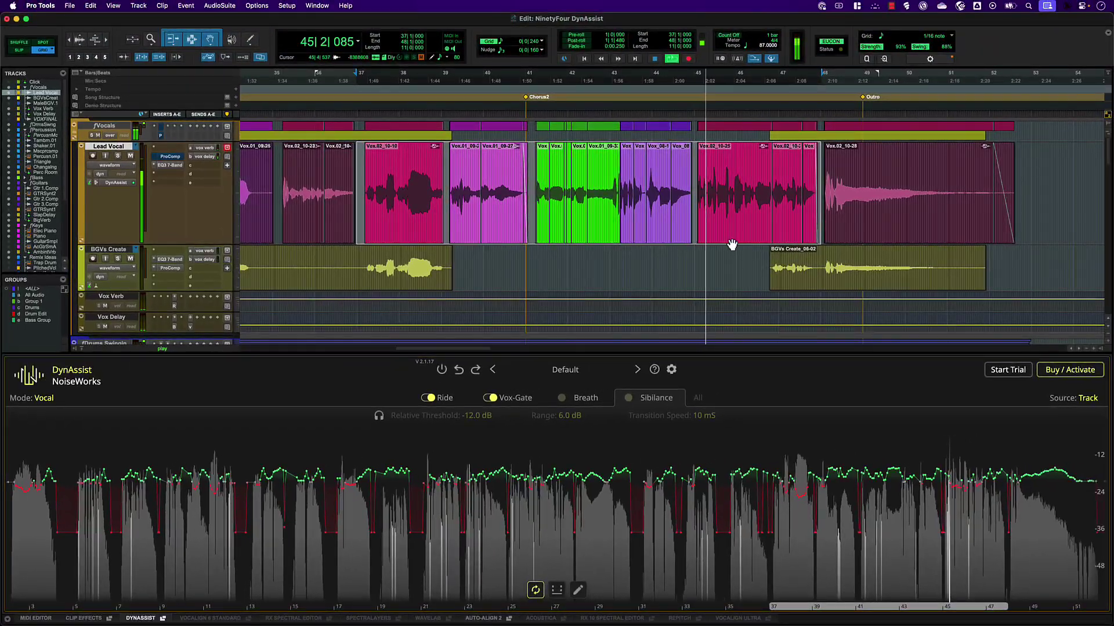
Bypass DynAssist processing on the vocal clips
{"action": "right_click", "coordinate": [732, 244]}
{"action": "mouse_move", "coordinate": [783, 394]}
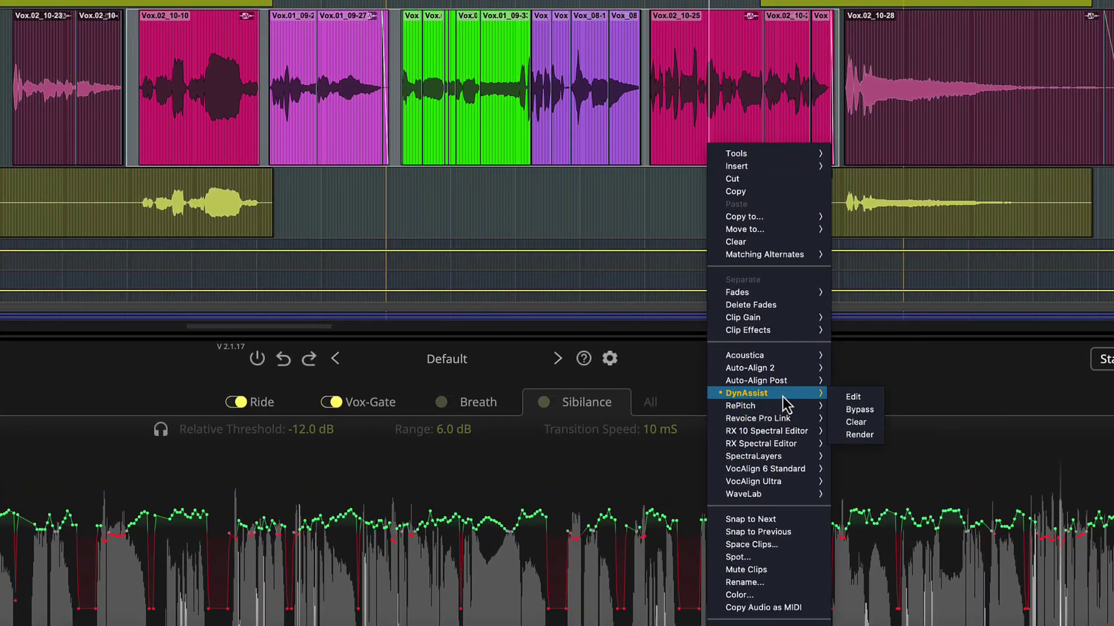
{"action": "left_click", "coordinate": [851, 411]}
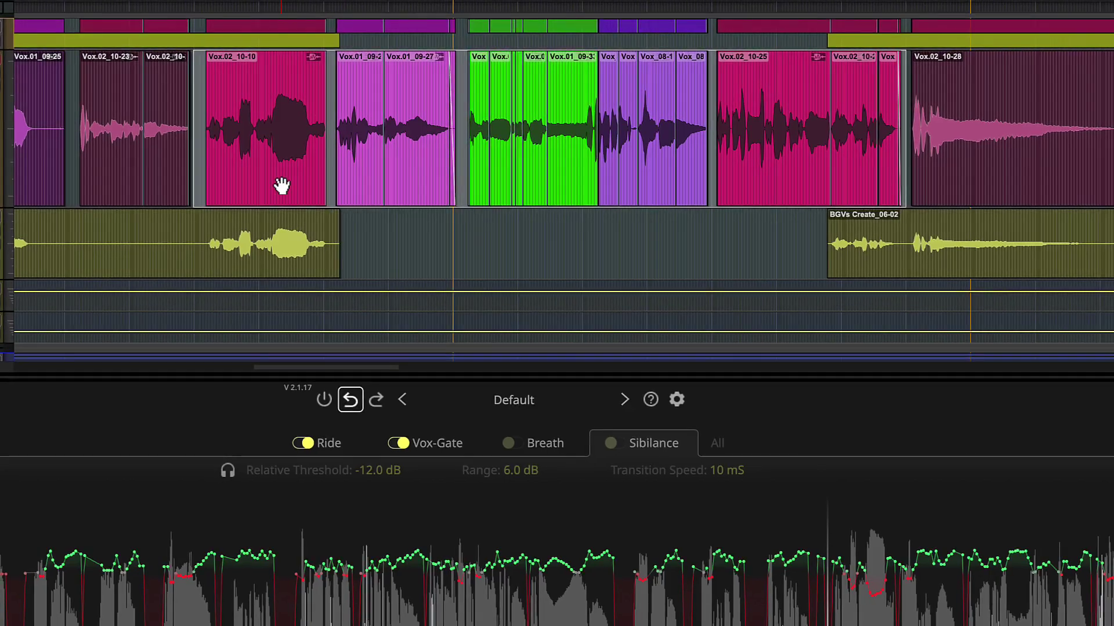
Render and commit DynAssist to the lead vocal clips, producing clips like Vox.02-DynA-01
{"action": "right_click", "coordinate": [282, 185]}
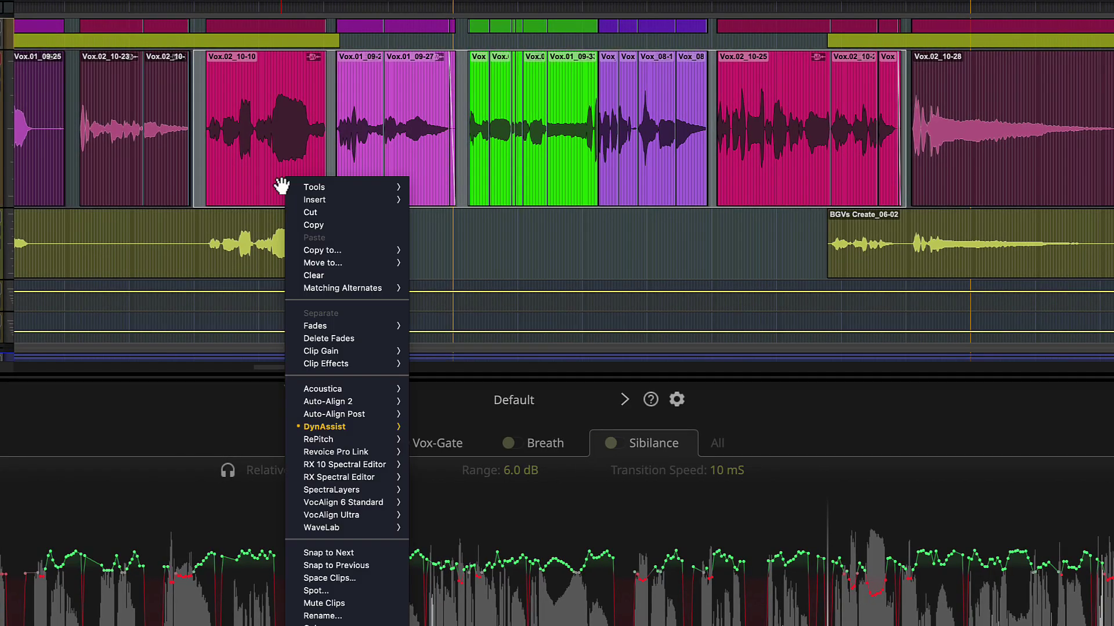
{"action": "mouse_move", "coordinate": [383, 427]}
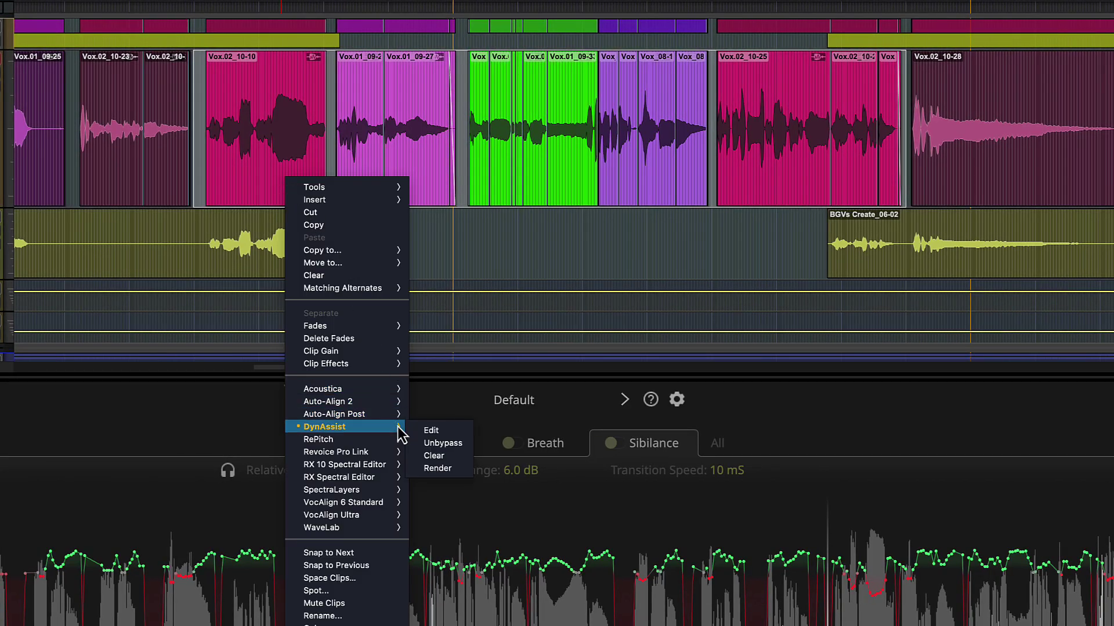
{"action": "left_click", "coordinate": [438, 468]}
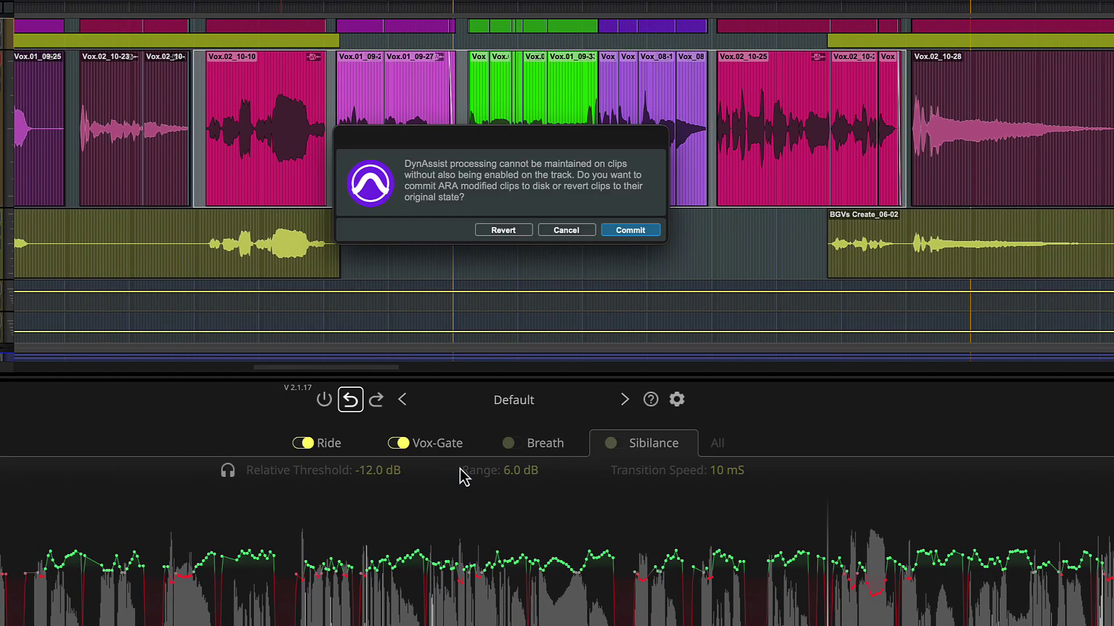
{"action": "left_click", "coordinate": [630, 232]}
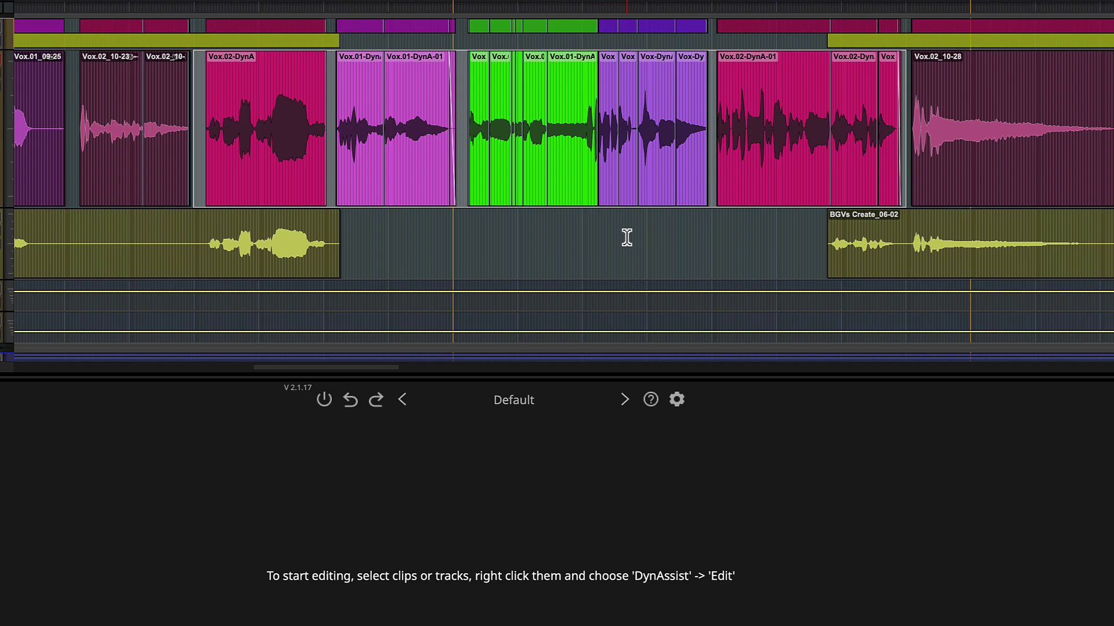
Open the vocal clips' options menu, then dismiss it without changes
{"action": "right_click", "coordinate": [405, 198]}
{"action": "mouse_move", "coordinate": [493, 435]}
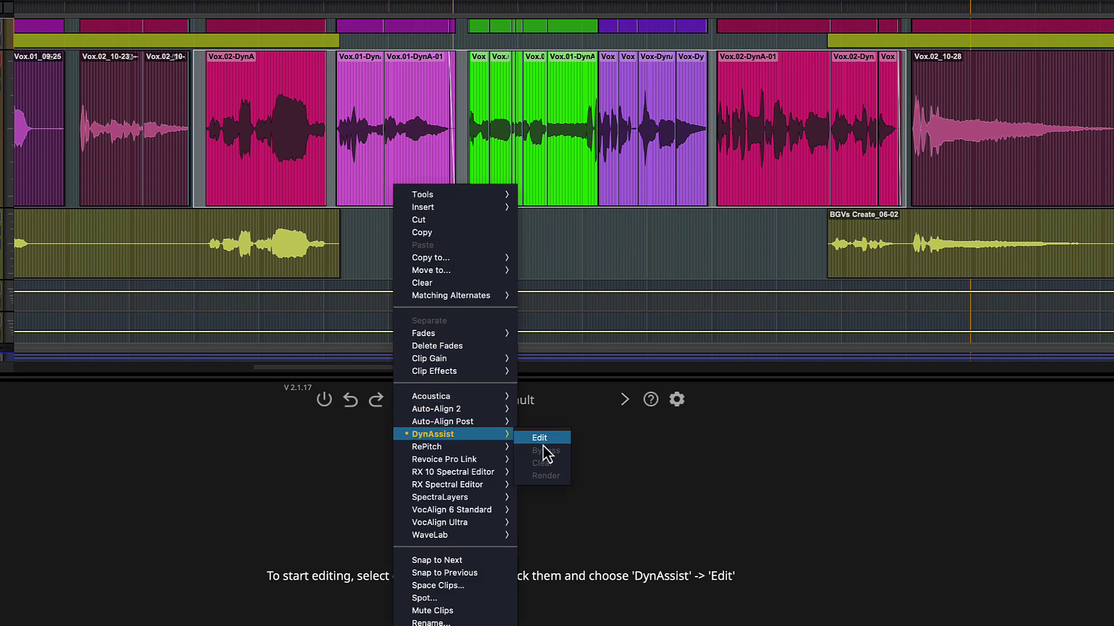
{"action": "left_click", "coordinate": [445, 107]}
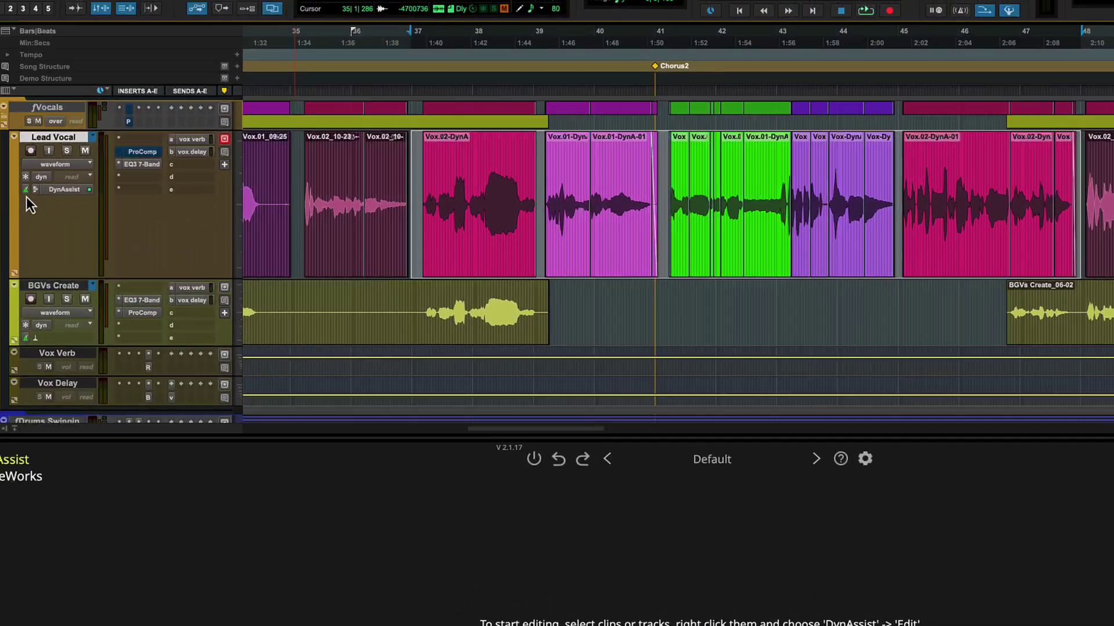
Set the Lead Vocal's ARA plugin to None, committing all clips as DynA renders, and zoom out twice
{"action": "left_click", "coordinate": [34, 190]}
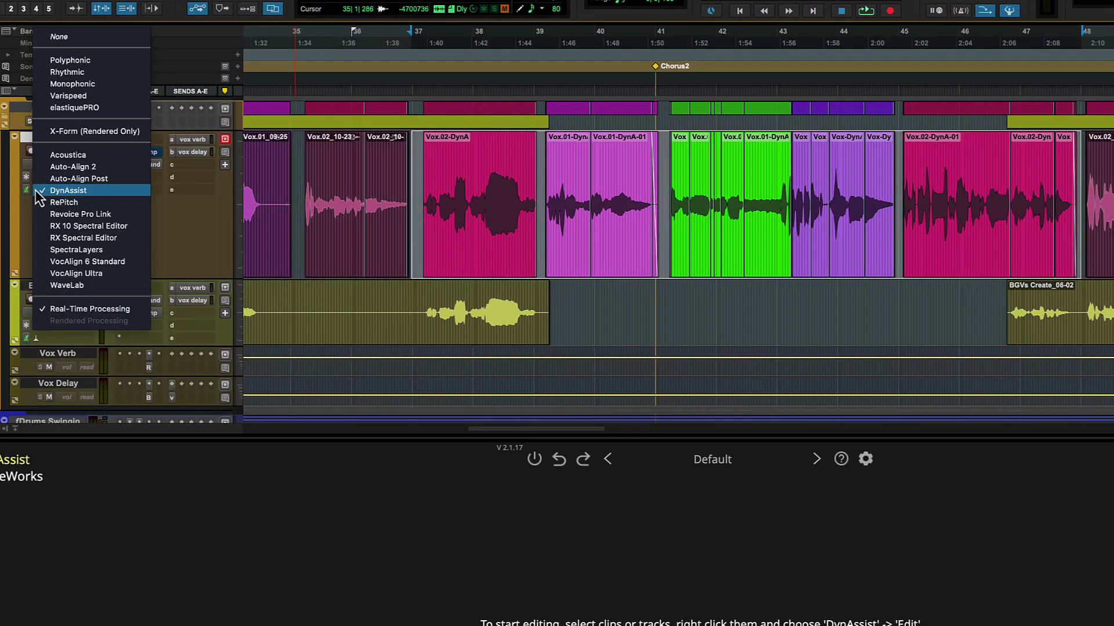
{"action": "left_click", "coordinate": [88, 38]}
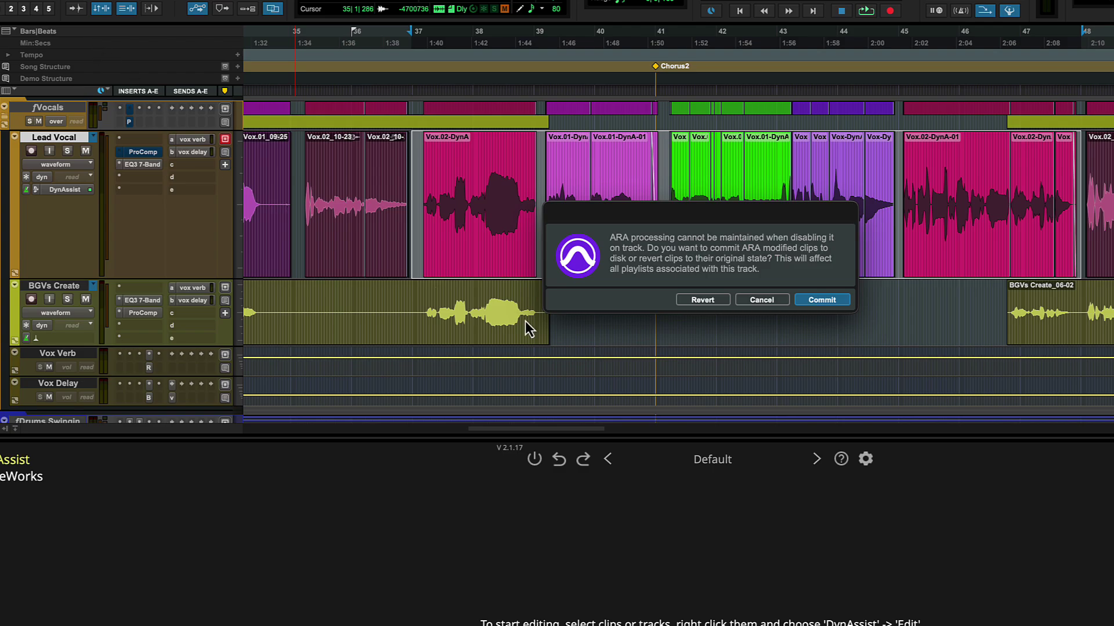
{"action": "left_click", "coordinate": [818, 300]}
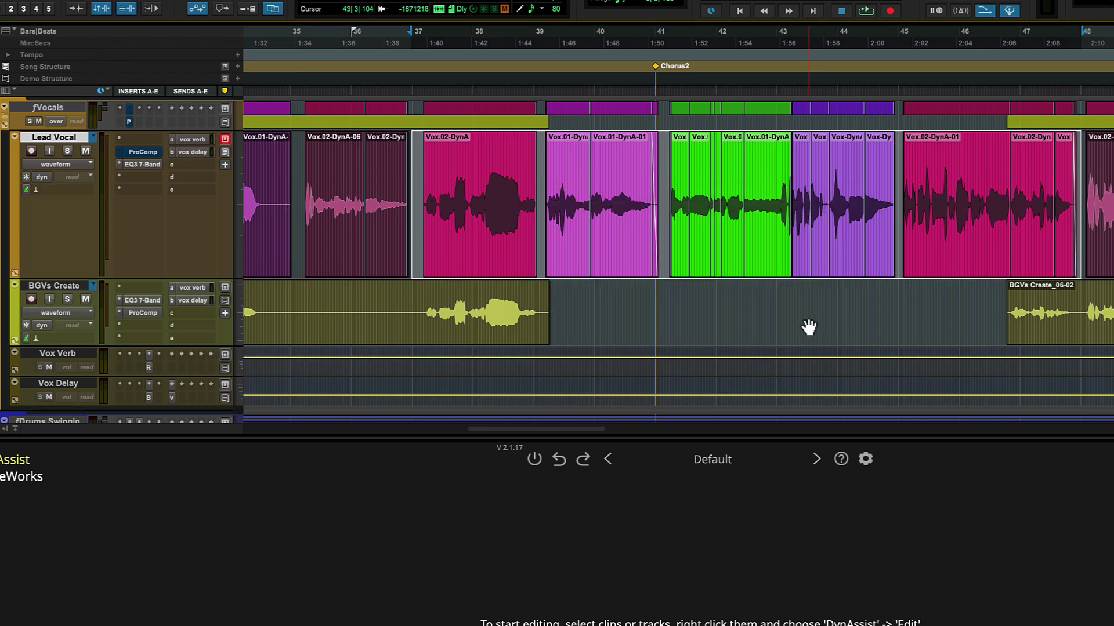
{"action": "key", "text": "ctrl+bracketleft"}
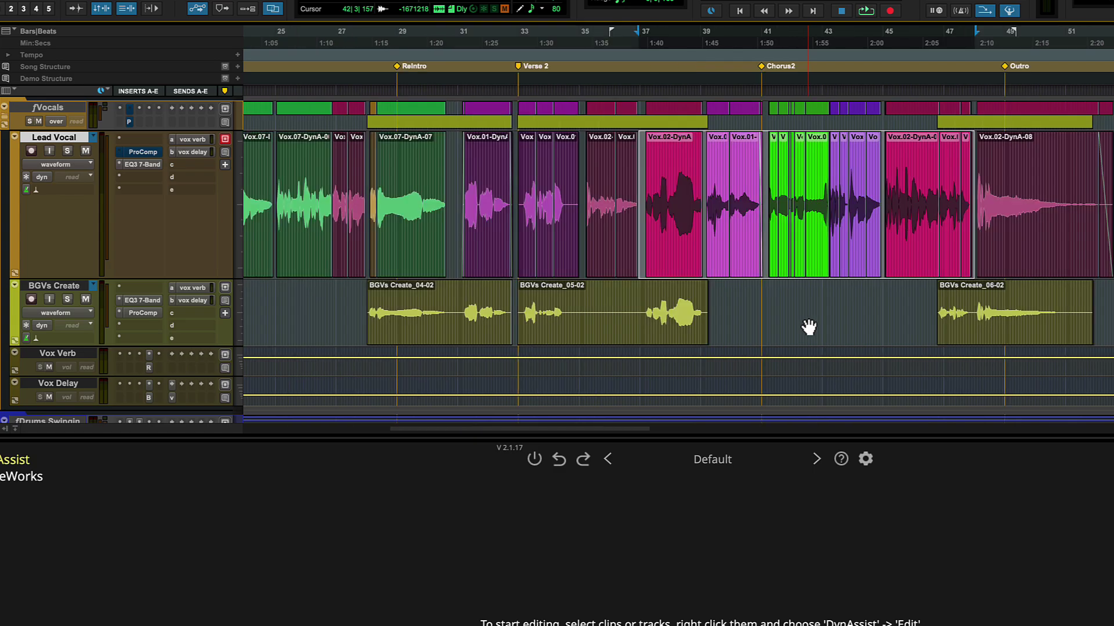
{"action": "key", "text": "ctrl+bracketleft"}
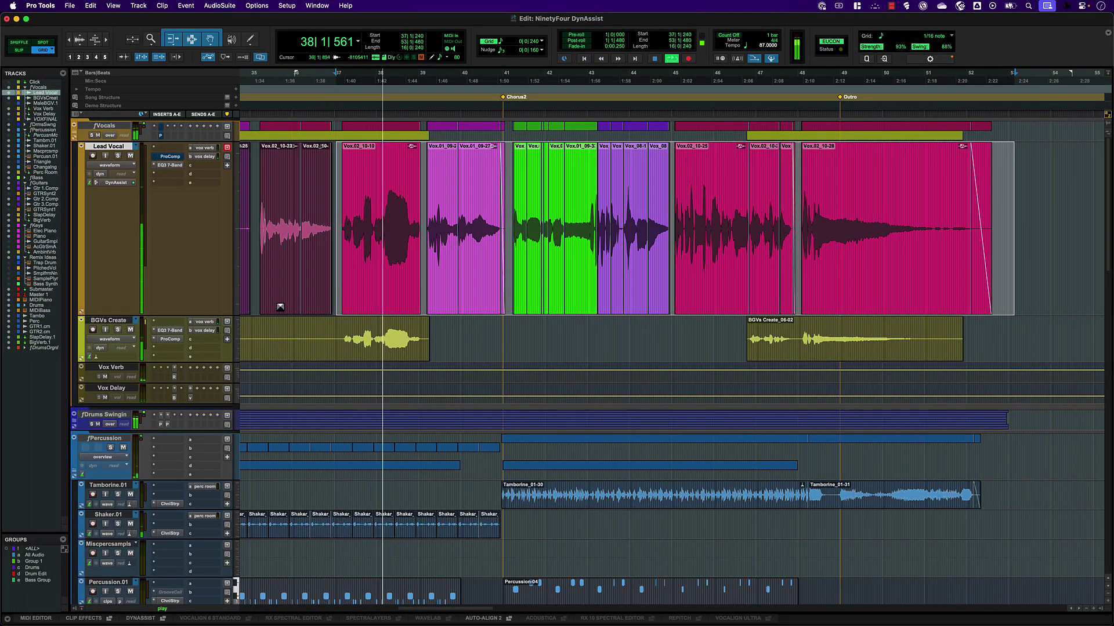
Reopen the Lead Vocal's DynAssist editor pane, showing the ride curve at -22.0 LUFS target
{"action": "left_click", "coordinate": [114, 183]}
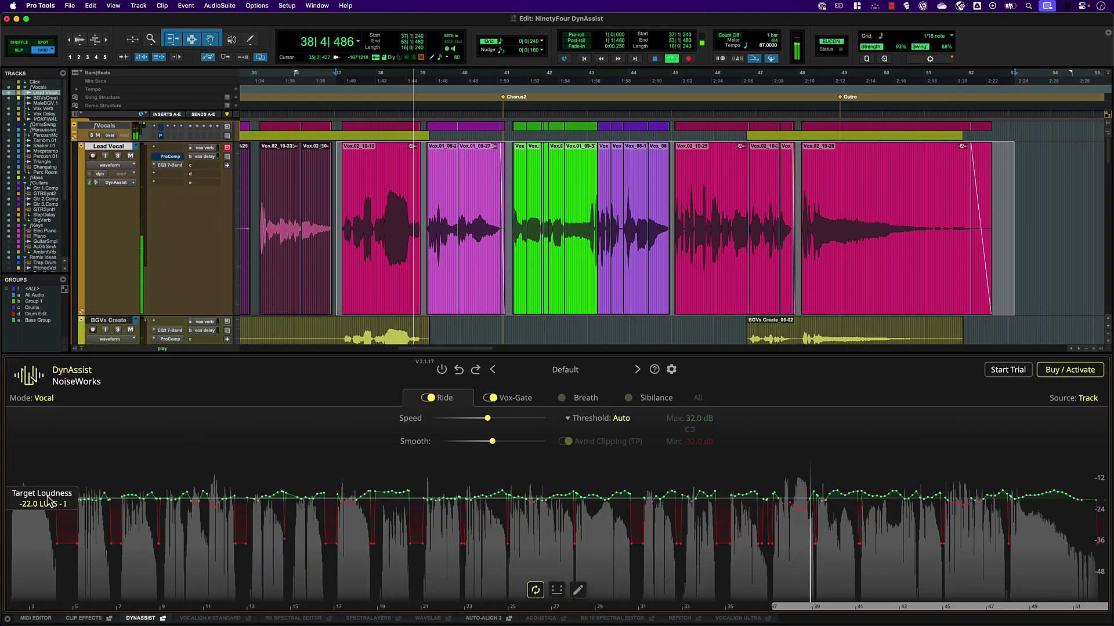